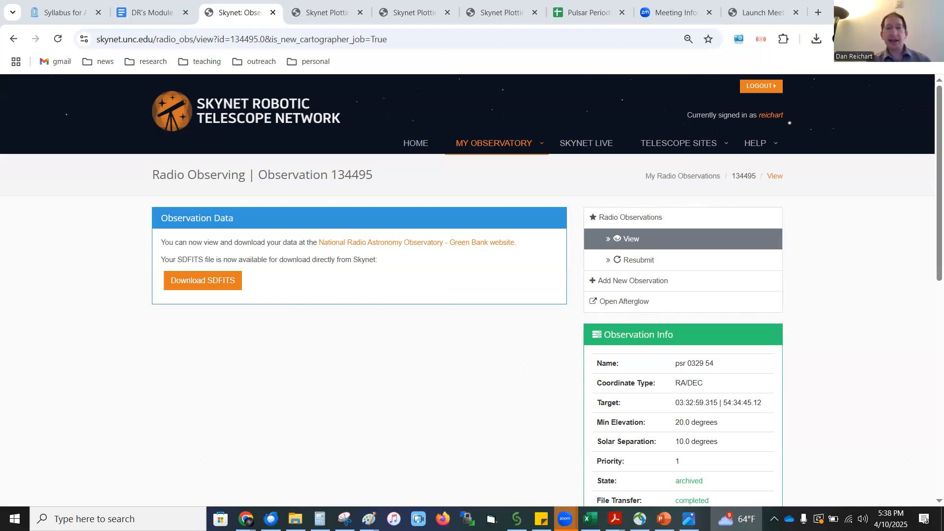
Open the psr 0329 54 radio observation (134495) from the radio observing list and go to its Green Bank data page
mouse_move(474, 148)
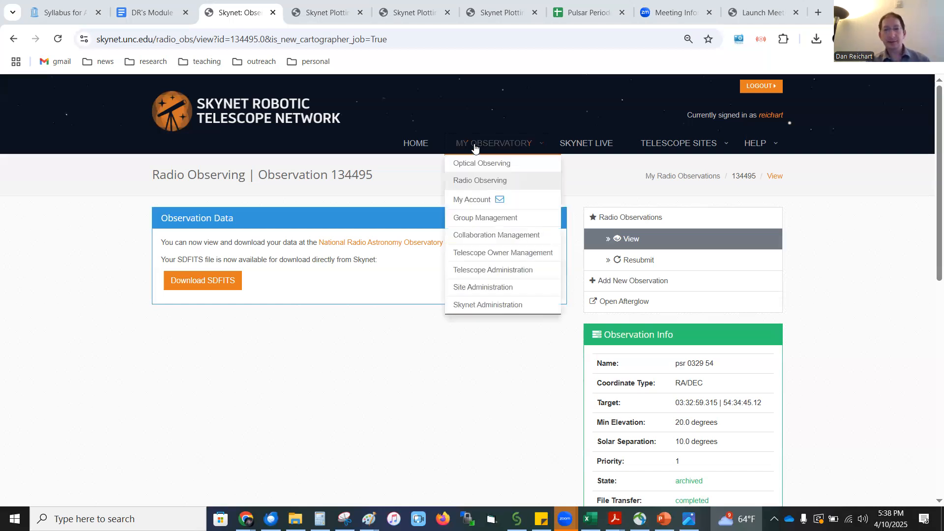
click(474, 182)
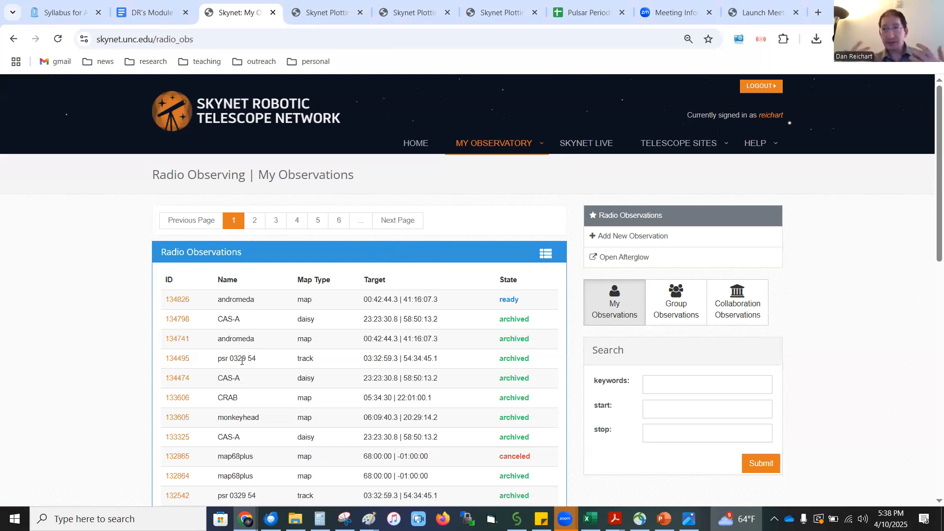
click(183, 363)
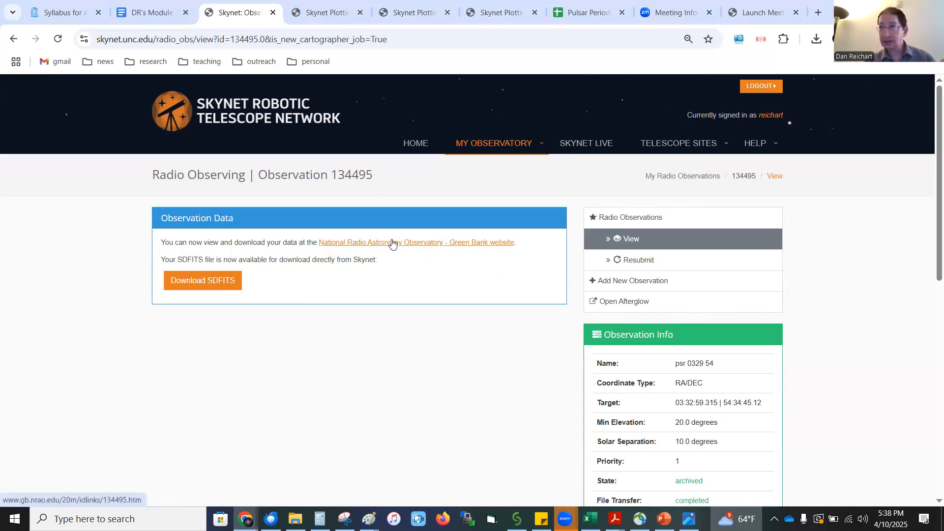
click(392, 242)
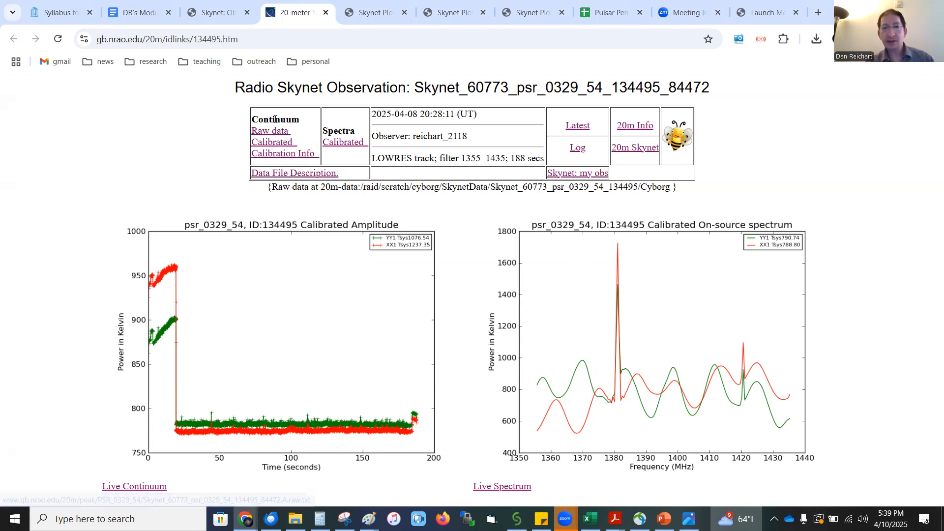
Examine the header and data columns of the calibrated continuum file, and return to the observation page
click(274, 147)
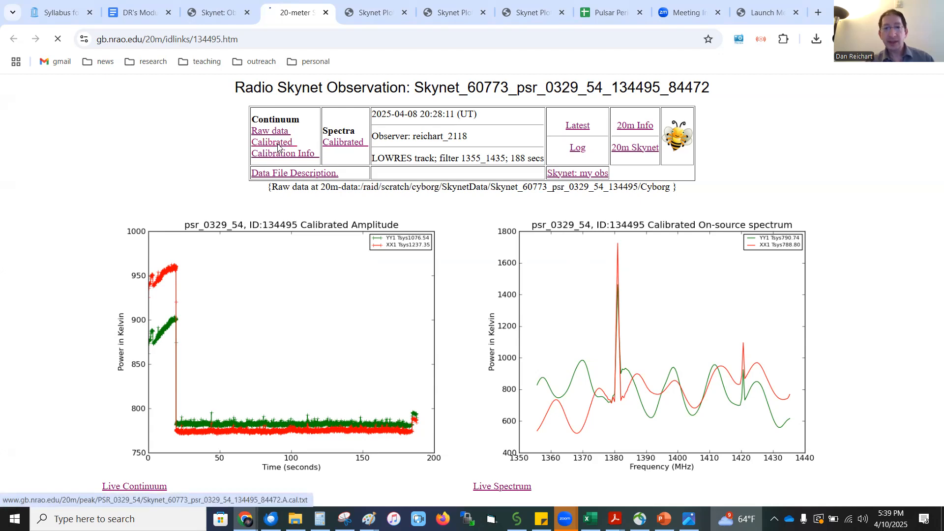
scroll(278, 143, down, 1)
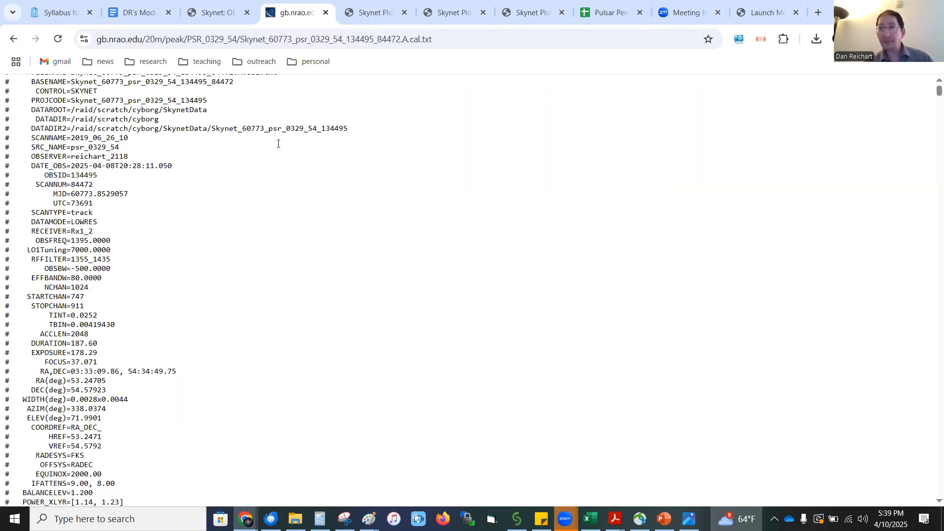
scroll(278, 144, down, 10)
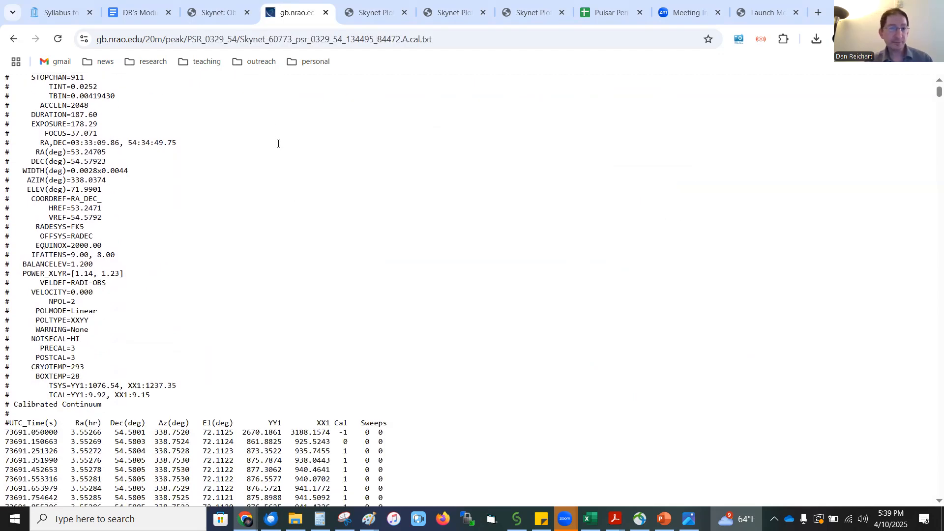
click(13, 39)
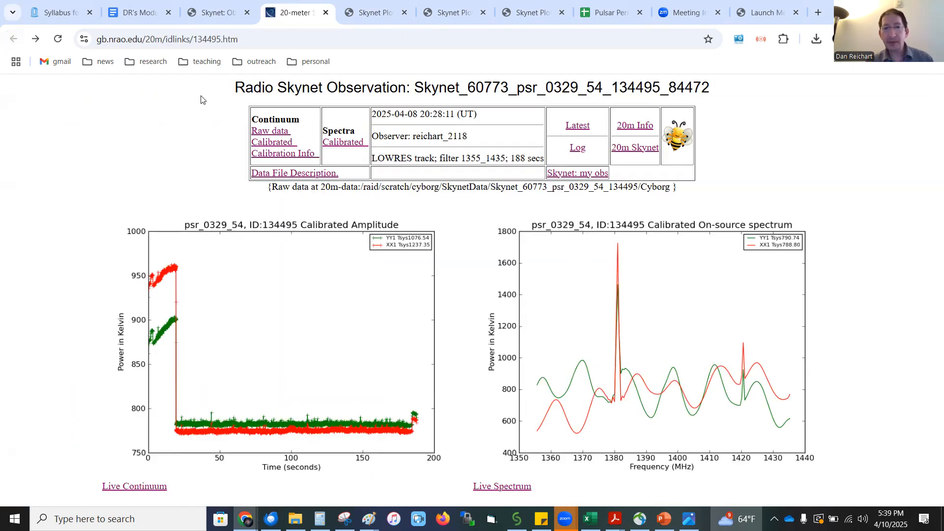
Save the calibrated continuum data as Skynet_60773_psr_0329_54_134495_84472.A.cal (4).txt in Downloads and keep the blocked download
right_click(256, 143)
click(305, 218)
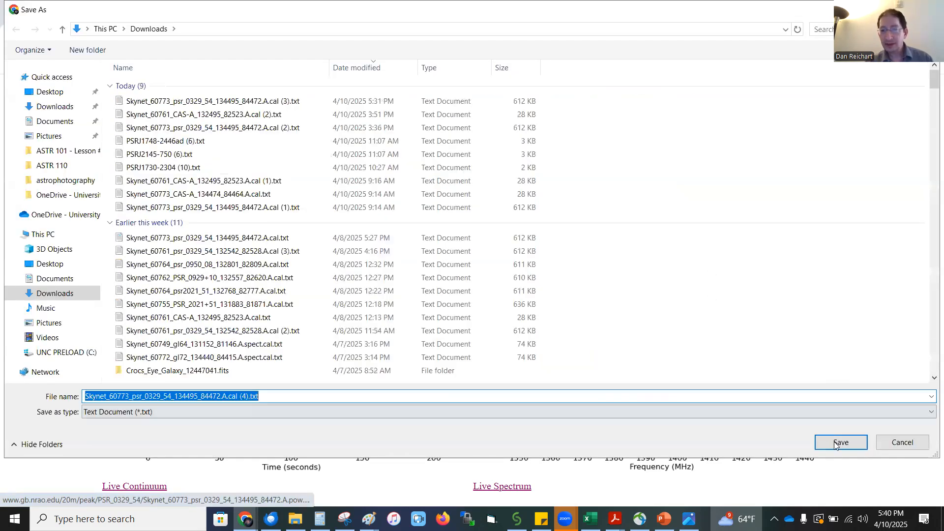
click(837, 444)
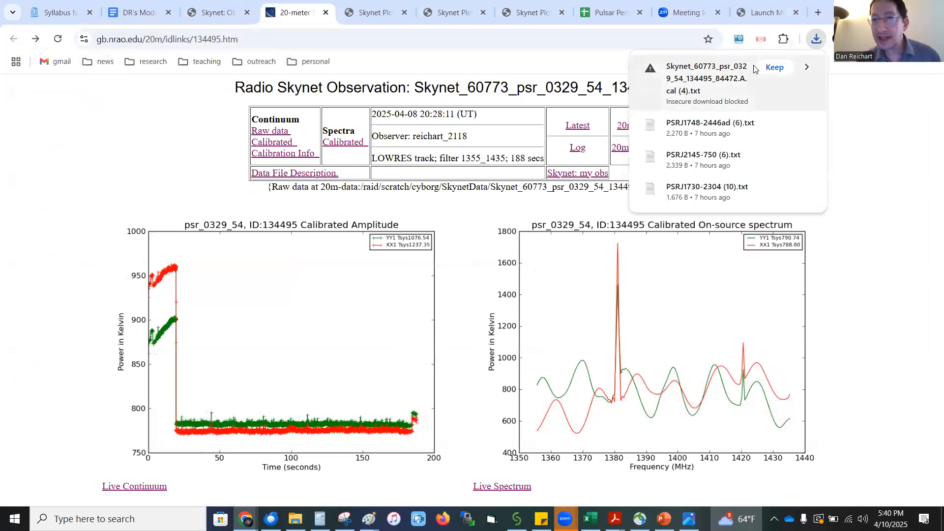
click(782, 69)
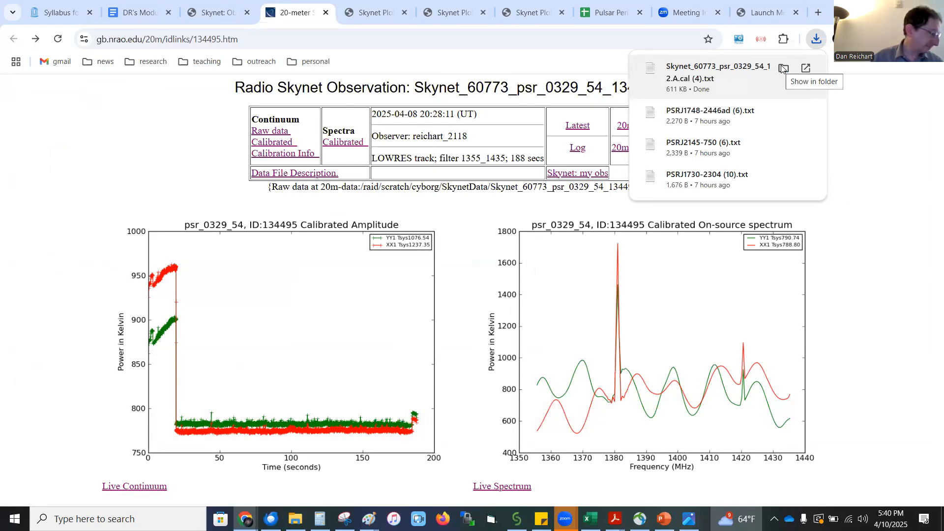
Set the Skynet plotting tool to Pulsar mode and upload the calibrated continuum data file for psr 0329 54
click(366, 11)
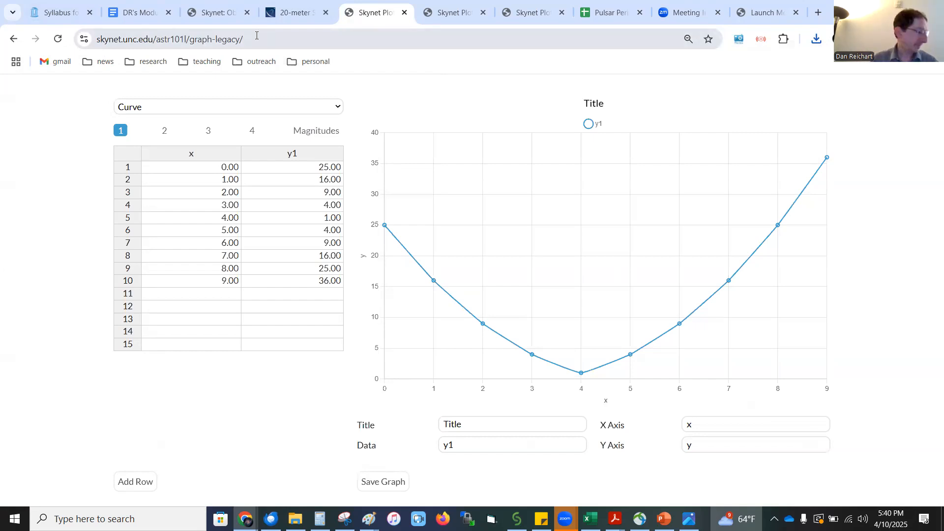
click(143, 107)
click(142, 345)
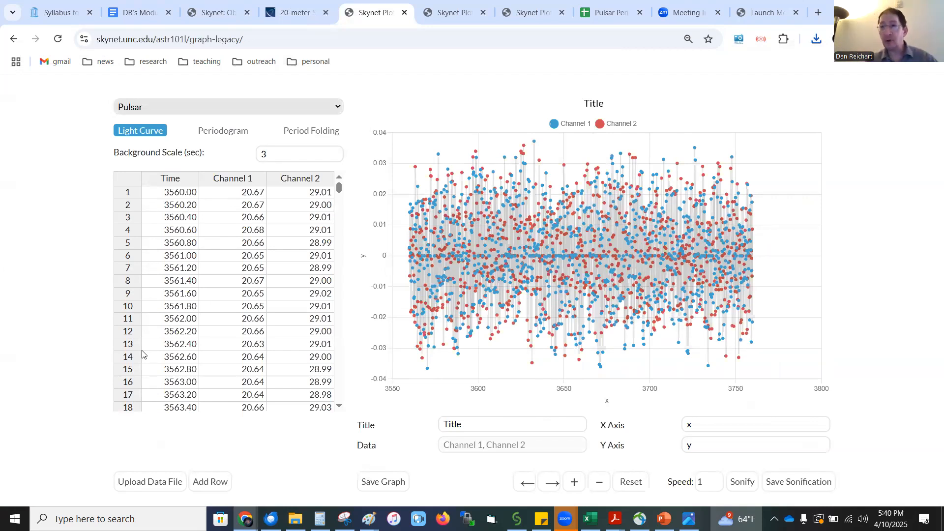
click(155, 487)
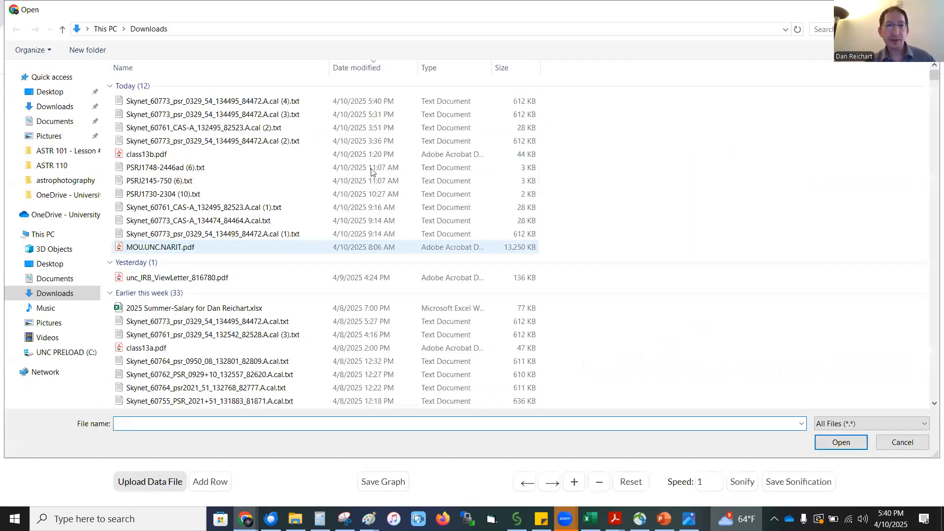
double_click(235, 106)
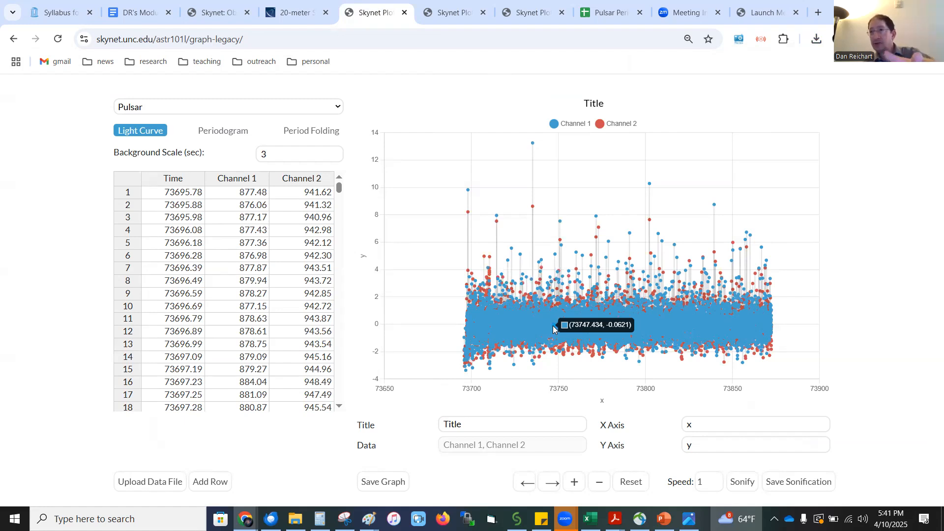
Try a background scale of 30 seconds on the pulsar light curve and restore it to 3 seconds
click(280, 156)
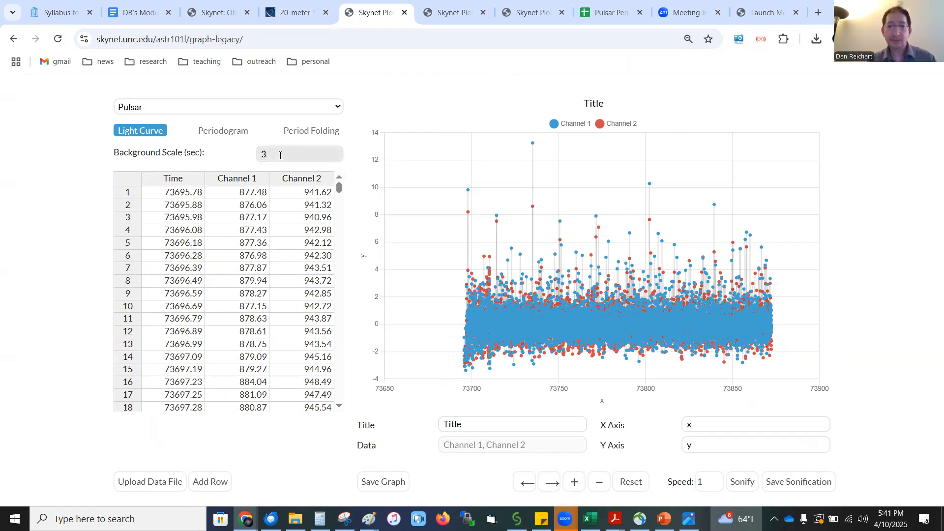
text(0)
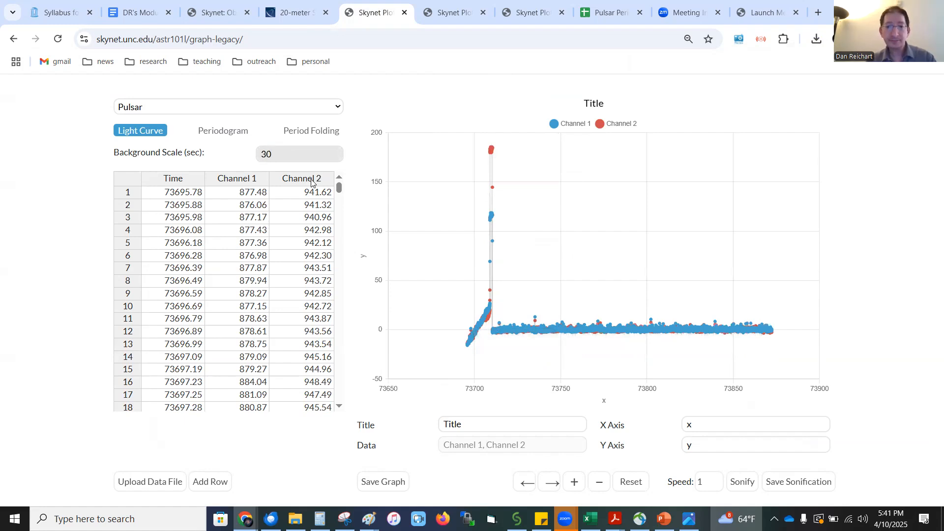
key(BackSpace)
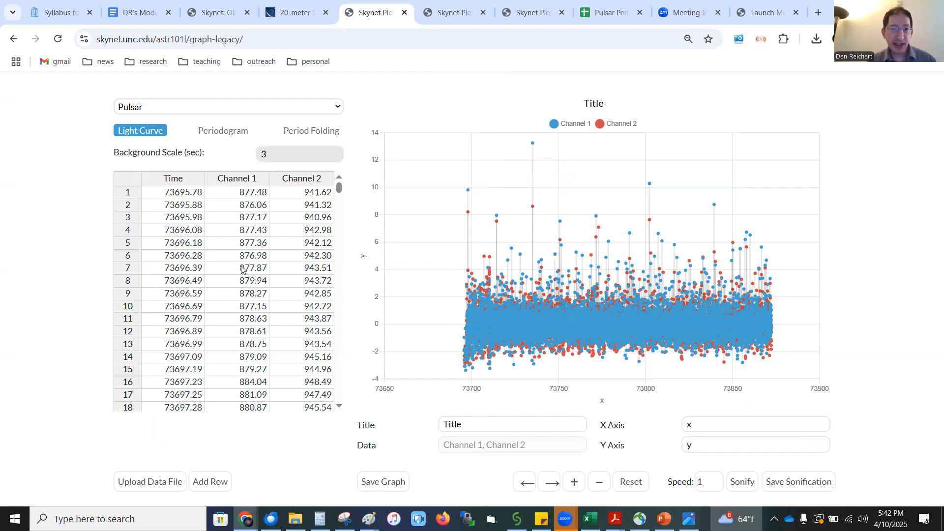
Try clearing a block of time and channel data ending at row 1061, and undo the deletion
drag(338, 193, 339, 224)
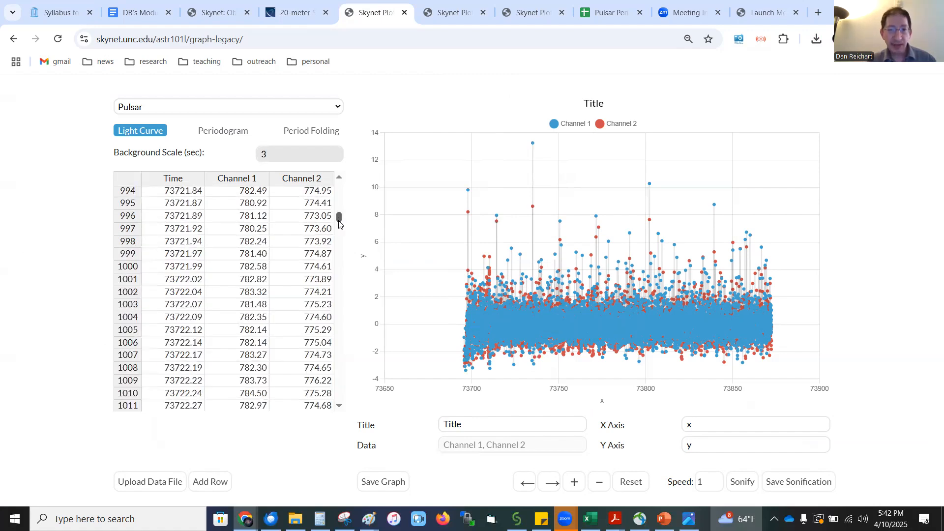
click(158, 249)
drag(158, 245, 326, 368)
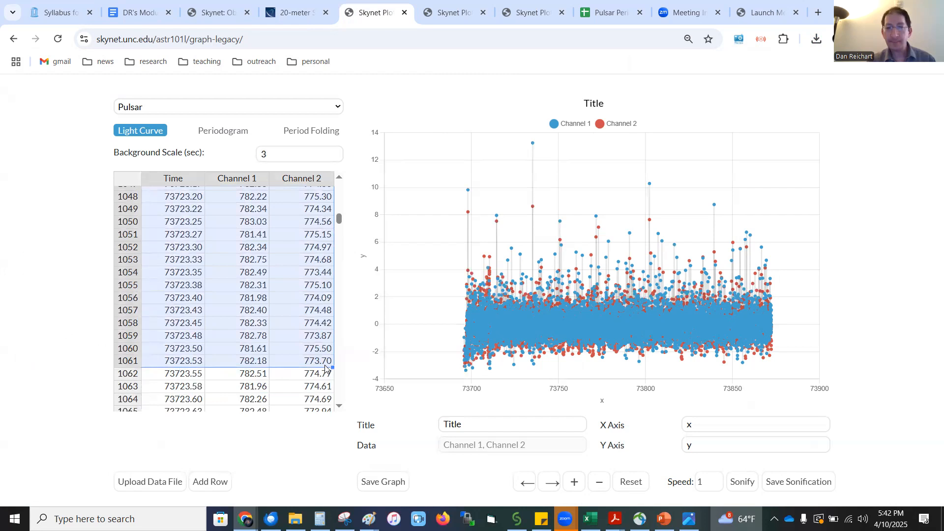
key(Delete)
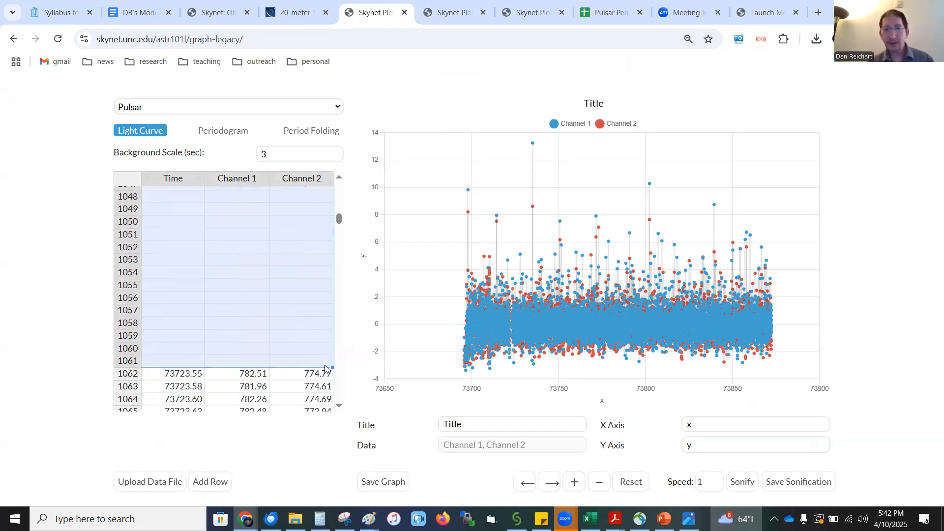
mouse_move(509, 344)
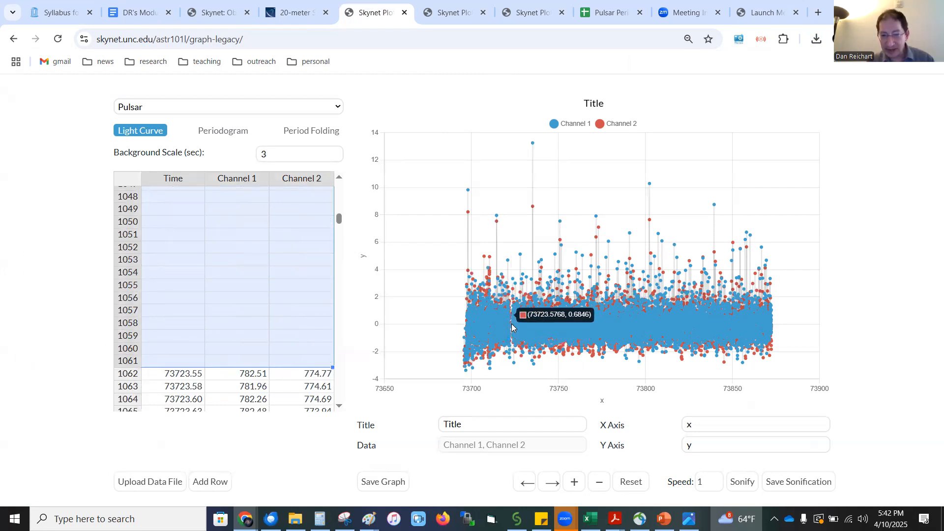
key(ctrl+z)
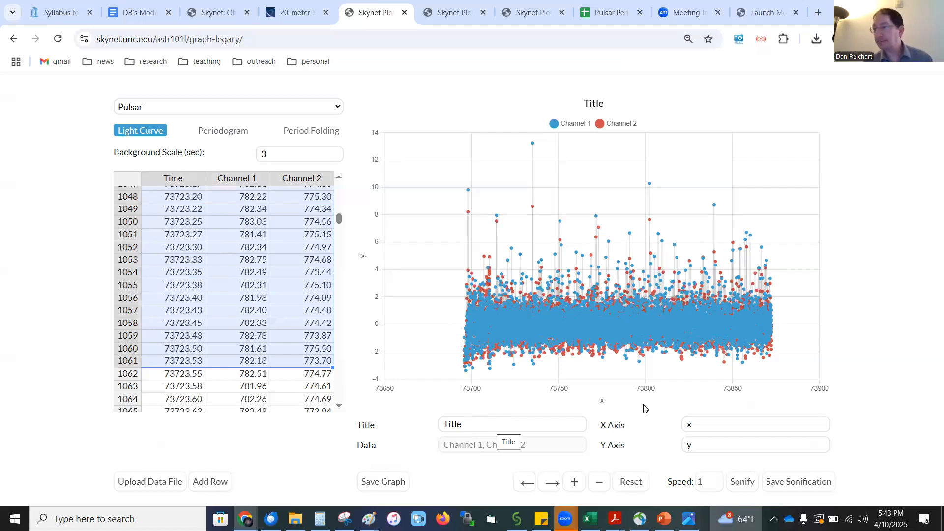
Listen to the light curve's sonification at speed 1 and inspect individual pulses between about 73787 and 73798 seconds
click(745, 488)
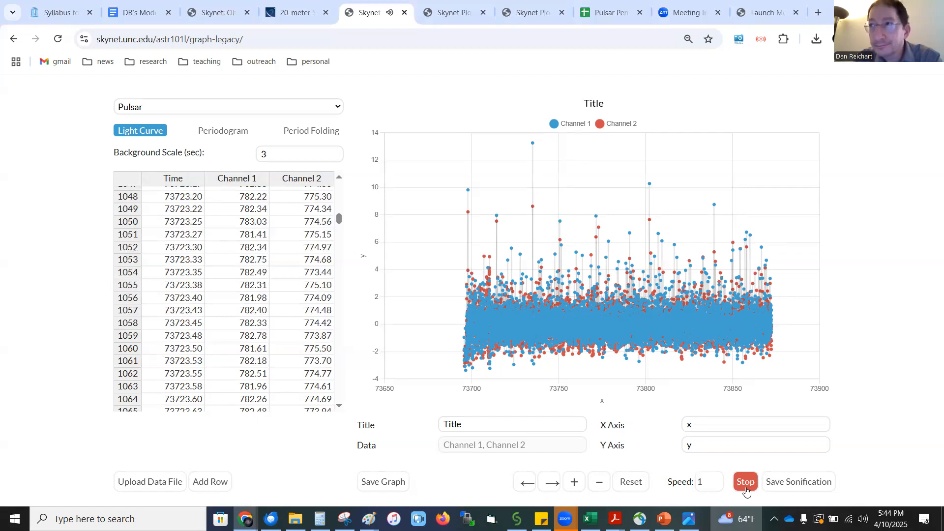
click(745, 483)
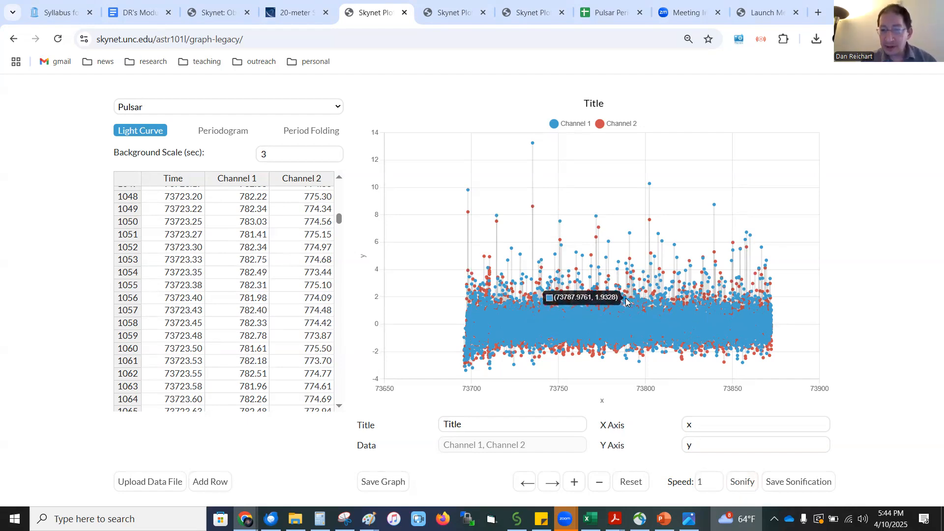
scroll(627, 302, up, 5)
scroll(627, 302, up, 4)
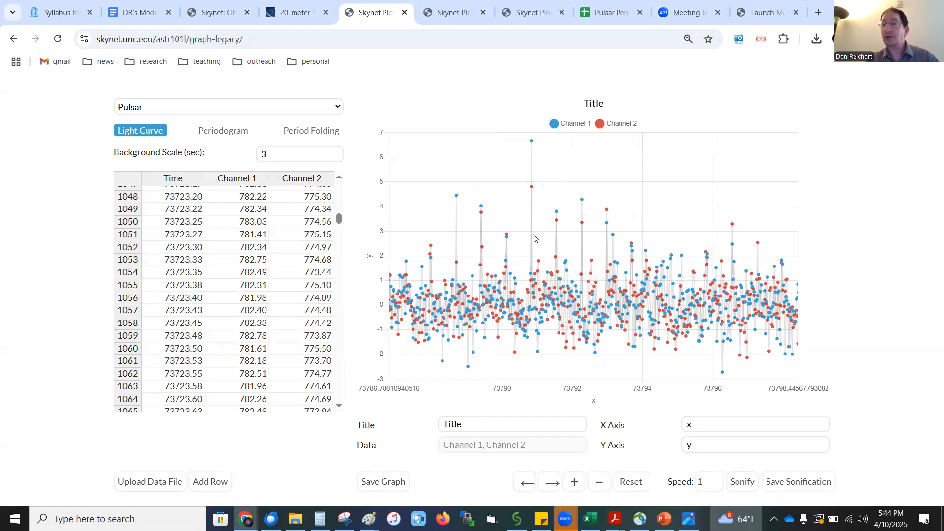
mouse_move(557, 215)
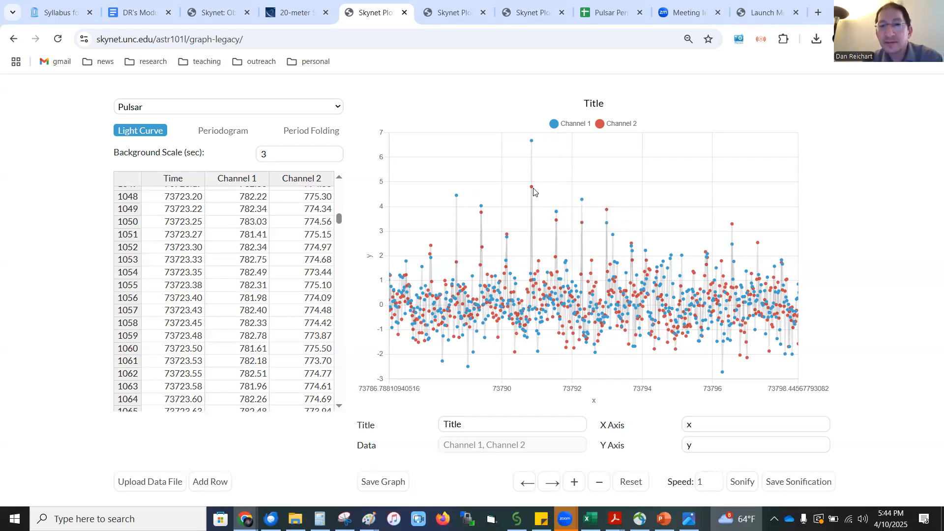
mouse_move(531, 188)
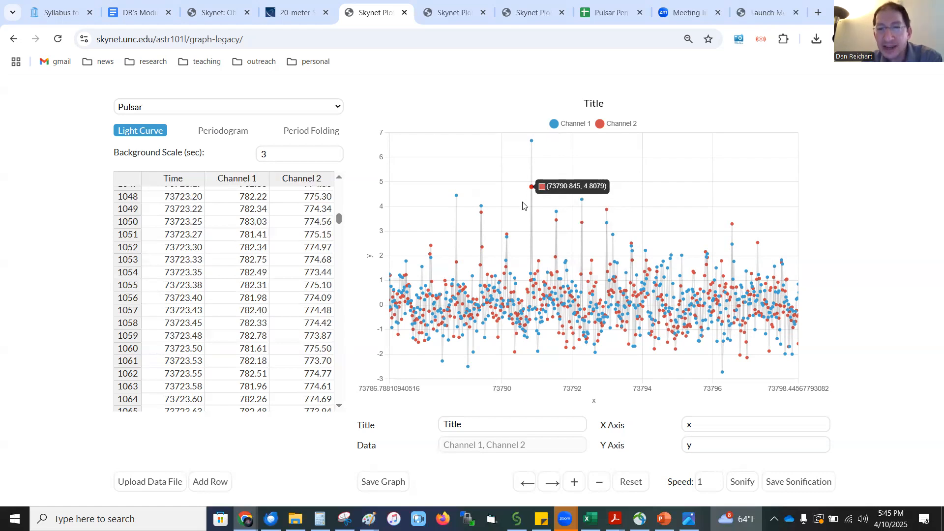
mouse_move(508, 237)
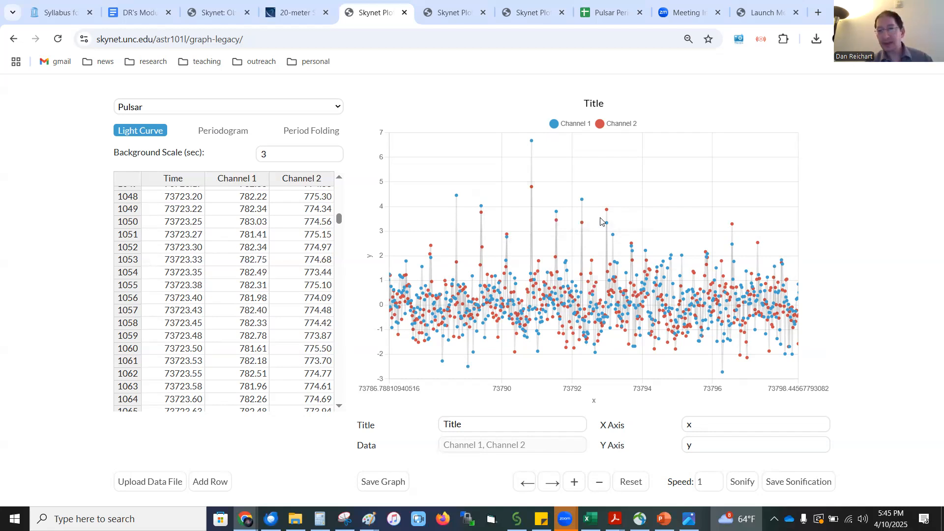
Compute the periodogram for periods from 0.05063 to 3 seconds with 1000 points, and inspect its main peaks in both channels
click(232, 132)
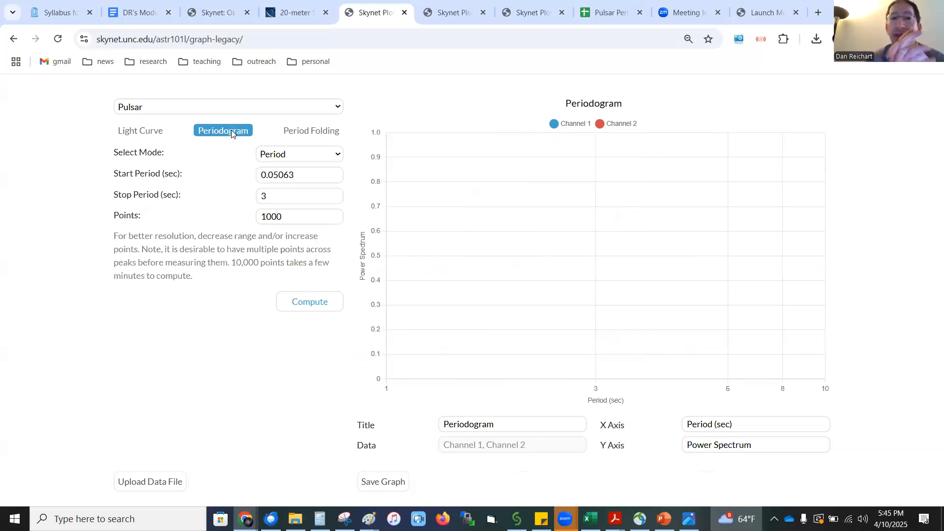
click(308, 302)
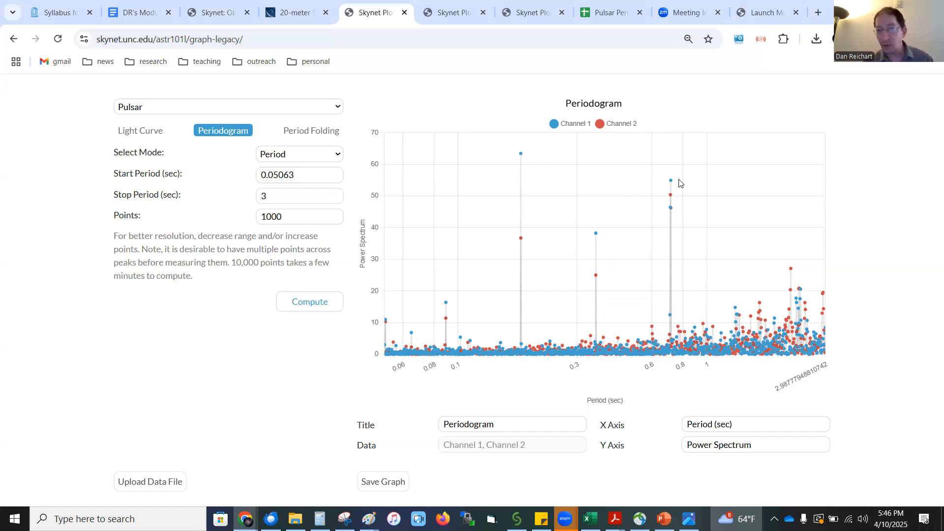
mouse_move(672, 181)
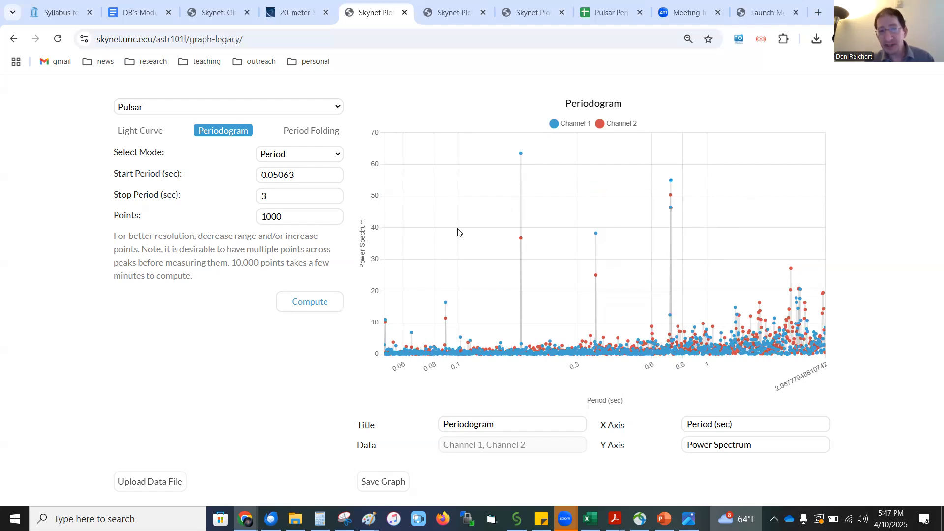
mouse_move(596, 235)
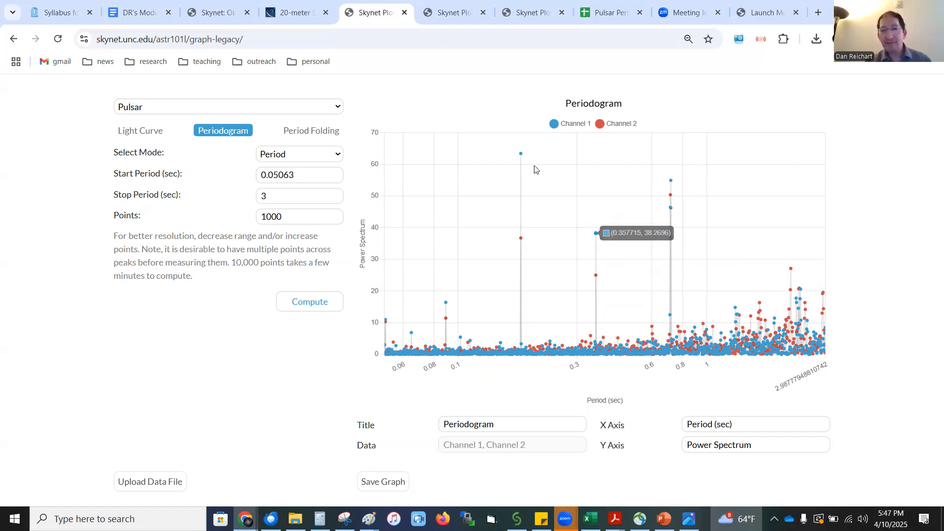
mouse_move(521, 155)
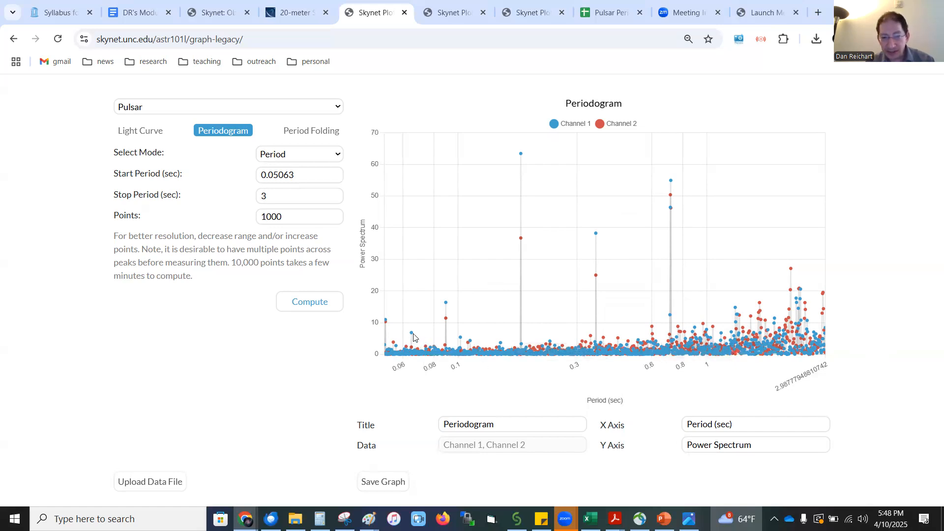
mouse_move(411, 334)
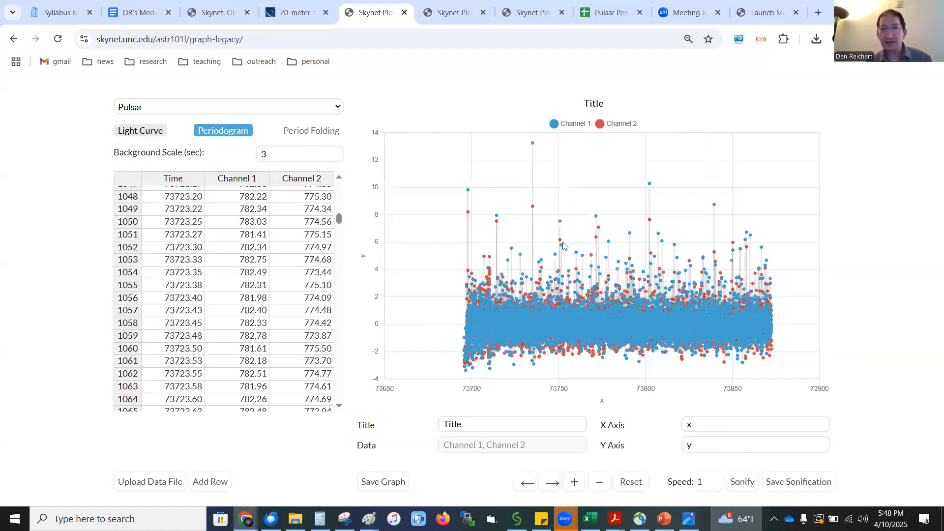
Review the light curve and return to the periodogram to examine its peak near 0.7 seconds
click(150, 133)
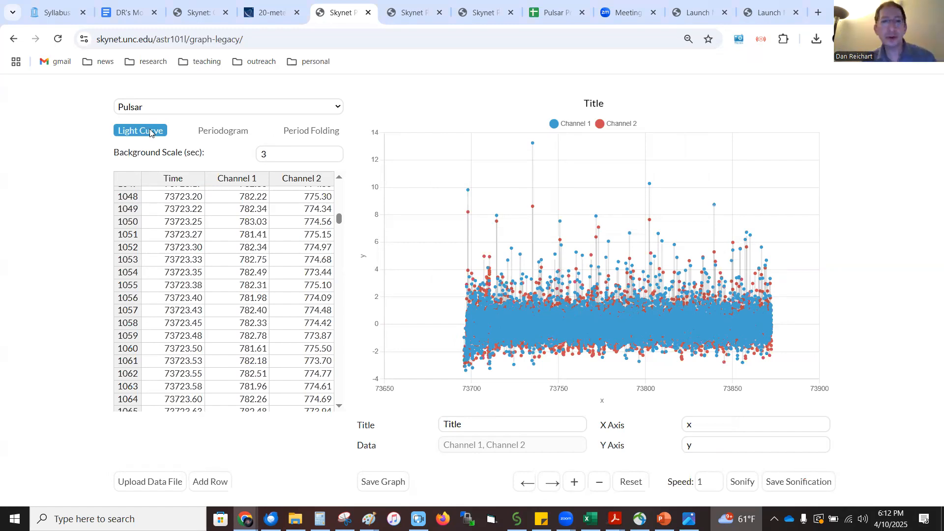
click(212, 132)
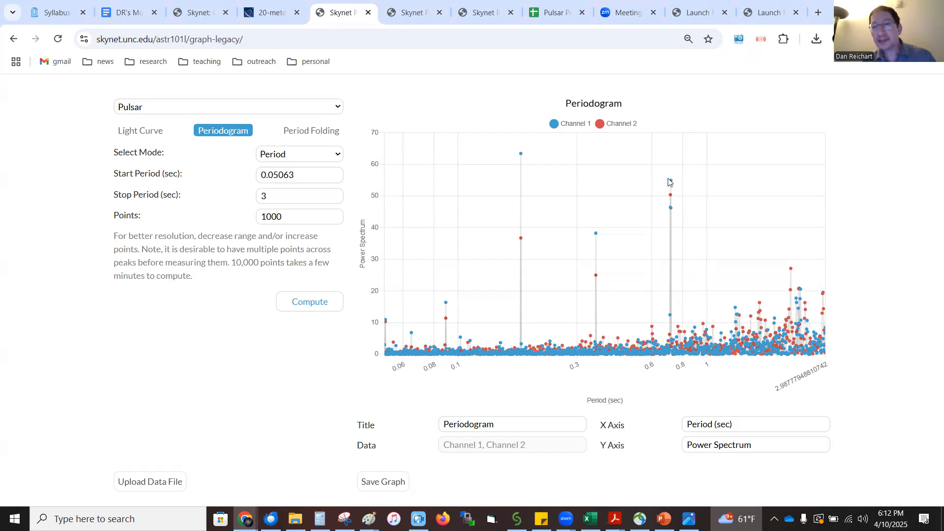
mouse_move(671, 183)
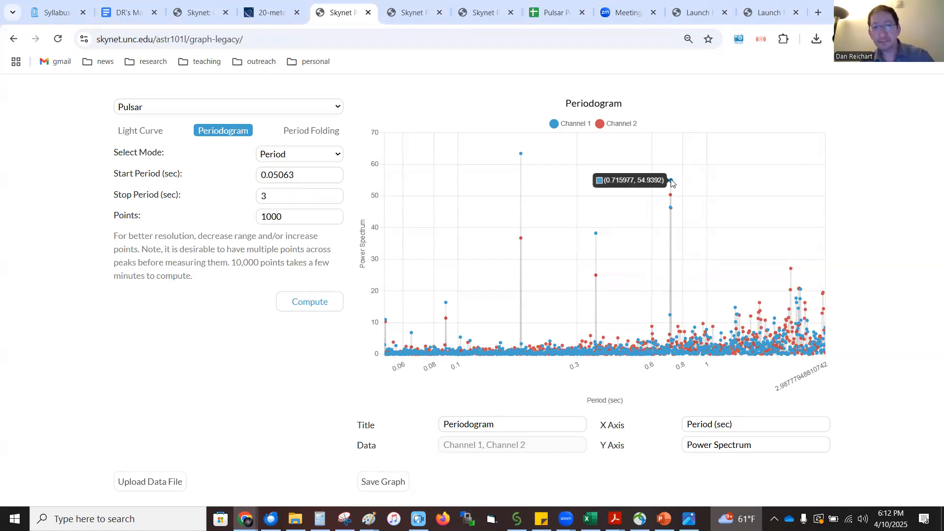
Set the light curve's background scale to 0.8 seconds
click(140, 131)
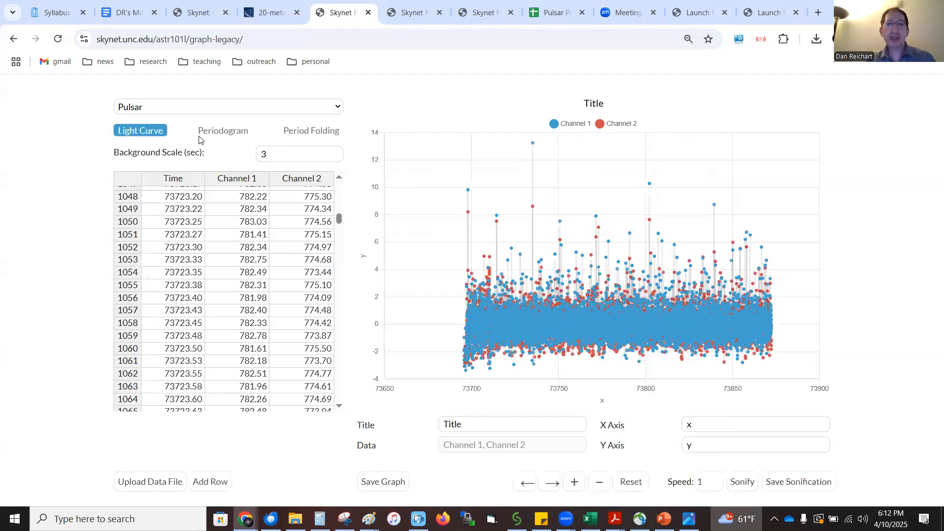
click(291, 158)
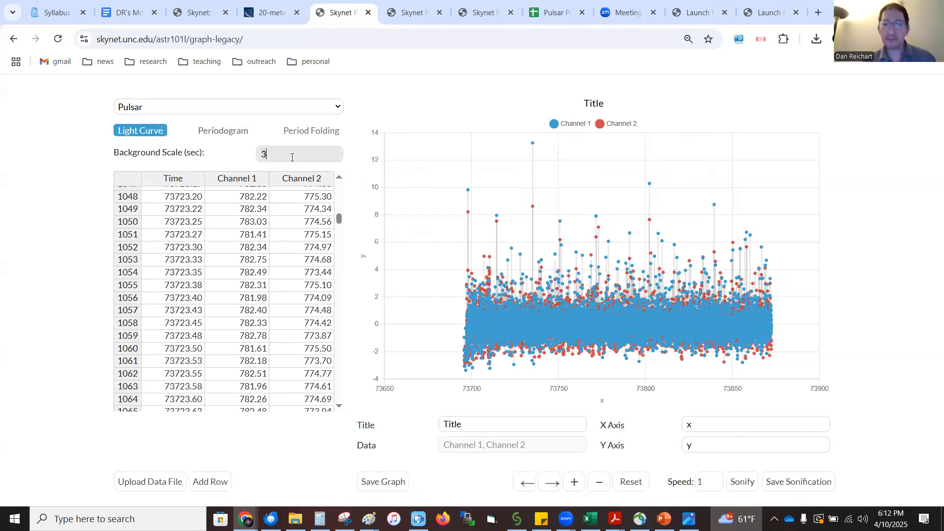
key(BackSpace)
text(0.8)
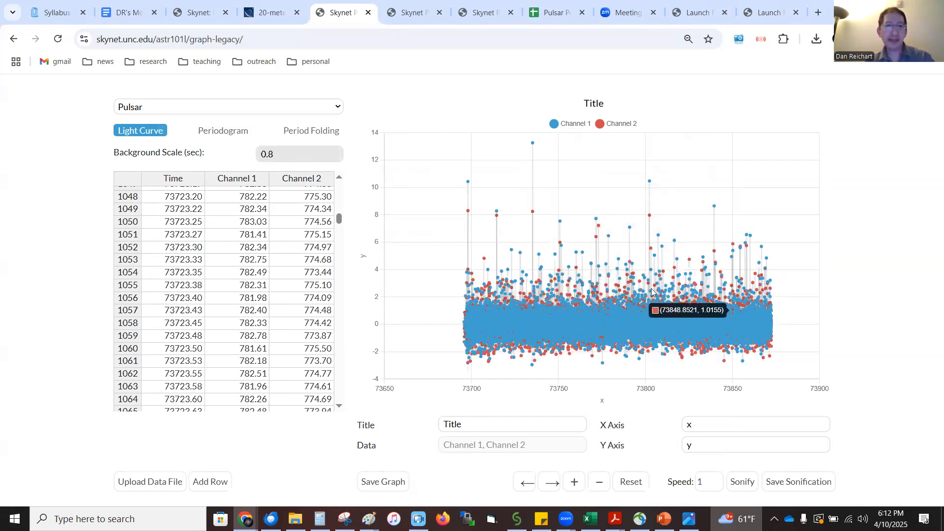
Recompute the periodogram for periods from 0.05063 to 3 seconds with 1000 points, and inspect its highest peak
click(231, 134)
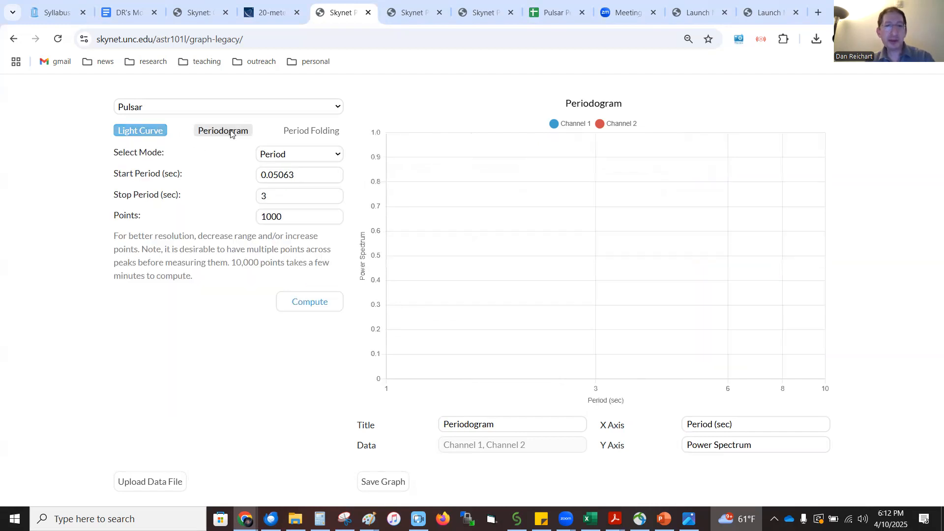
click(322, 298)
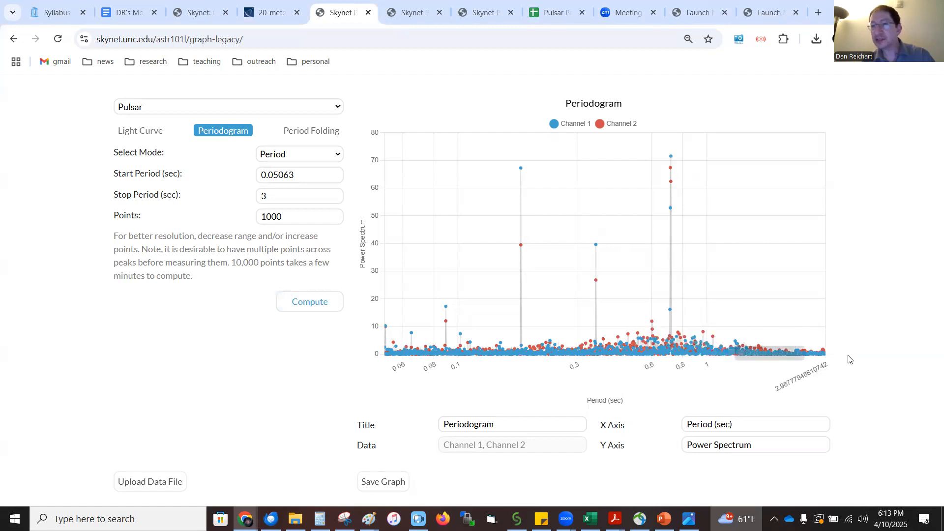
mouse_move(672, 157)
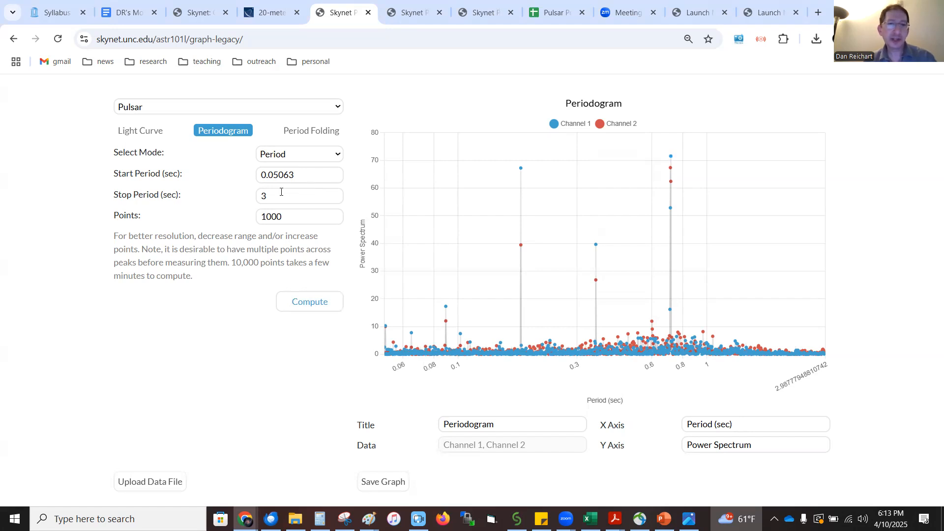
Compute the periodogram for periods from 0.7 to 0.73 seconds with 1000 points, and inspect the top of the peak
drag(310, 176, 246, 177)
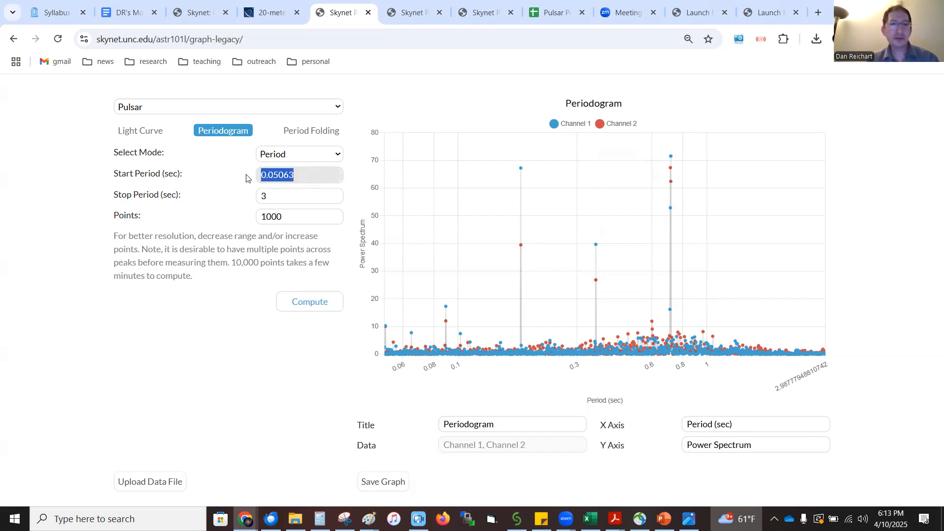
text(.7)
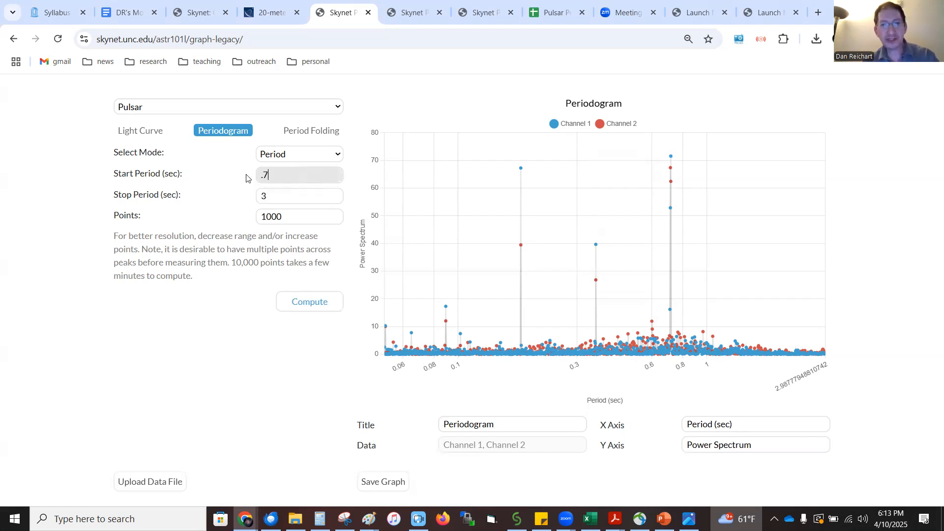
click(272, 194)
text(3)
key(BackSpace)
text(0.73)
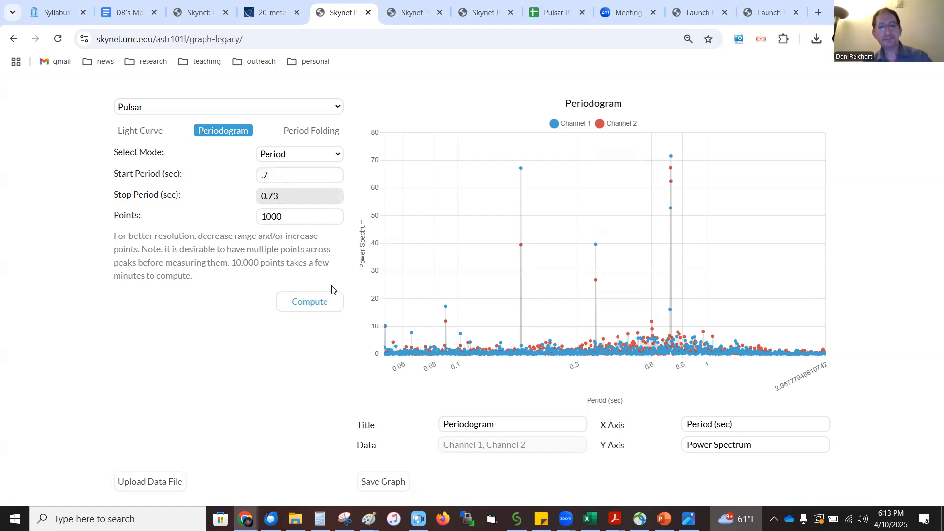
click(323, 305)
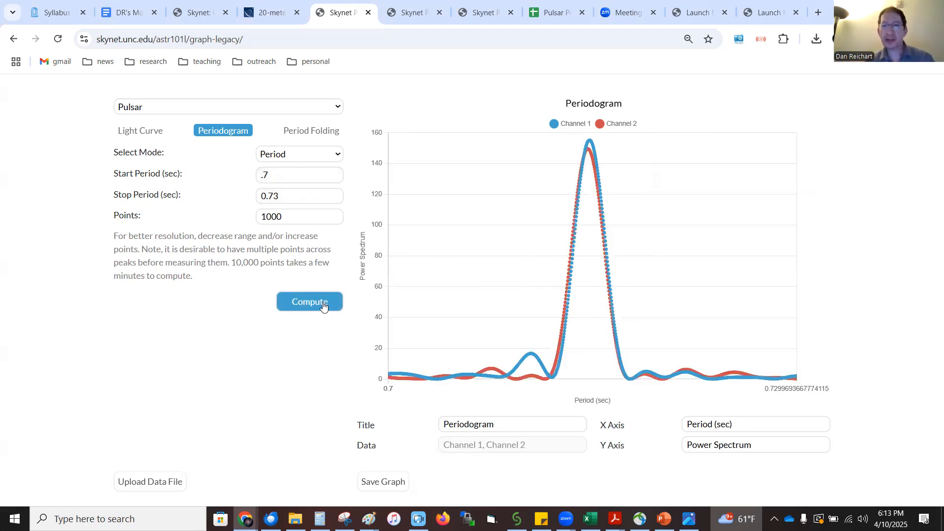
mouse_move(590, 144)
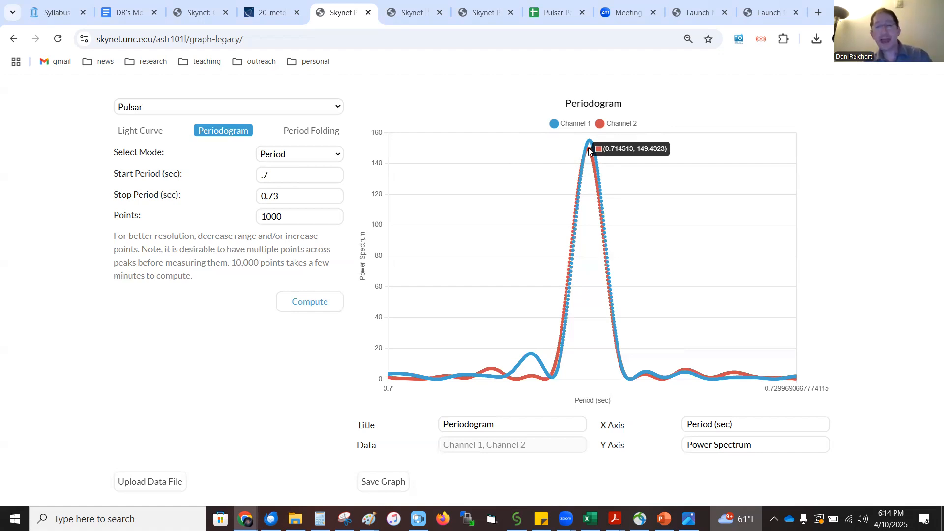
Fold the pulsar data at a period of 0.7145 seconds
click(323, 132)
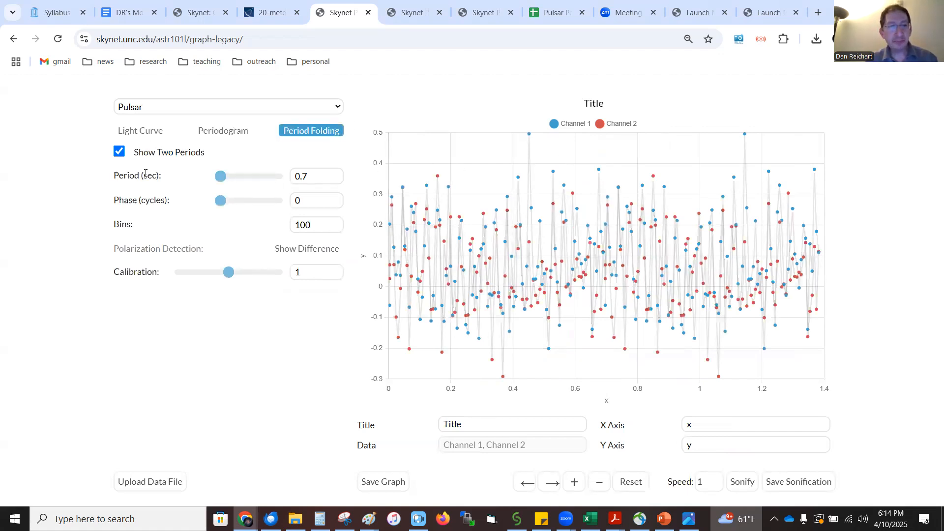
click(317, 174)
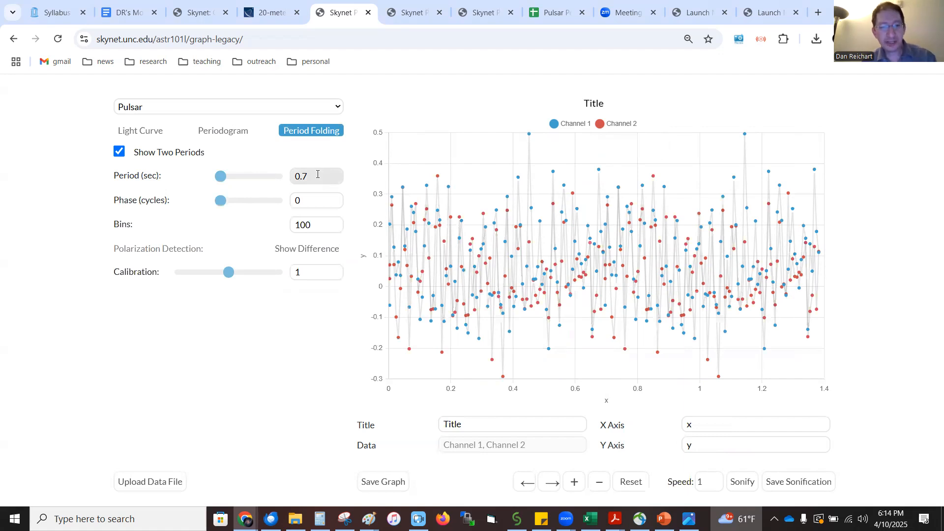
text(145)
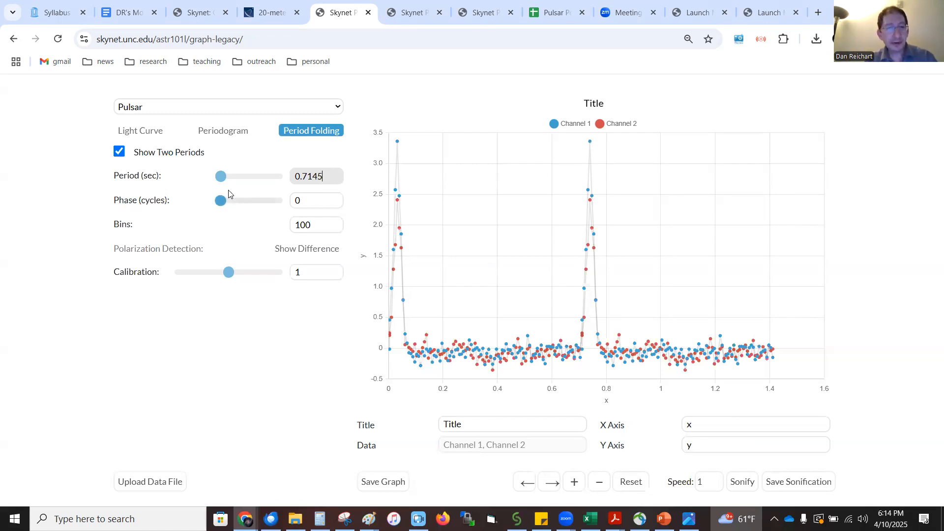
Set the folded curve's phase to 0.51 cycles, and briefly view a single period before showing two periods again
drag(221, 202, 249, 199)
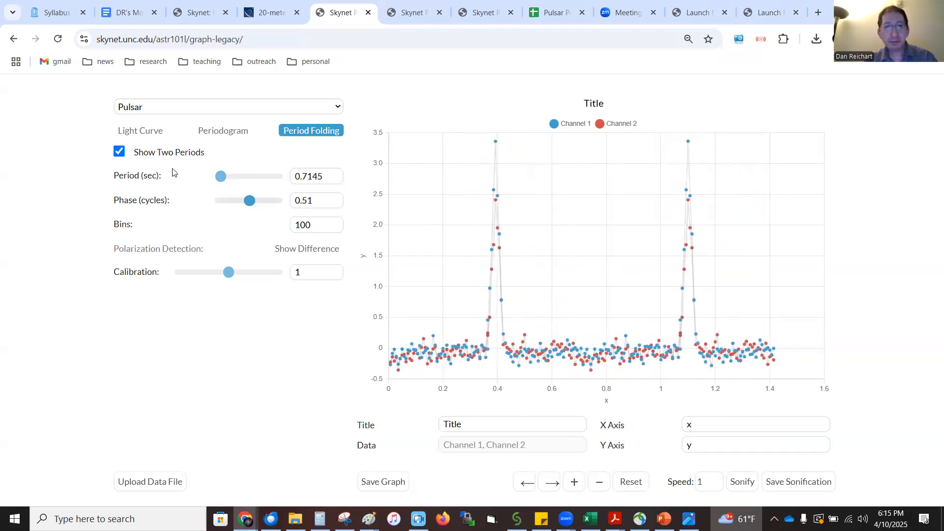
click(118, 153)
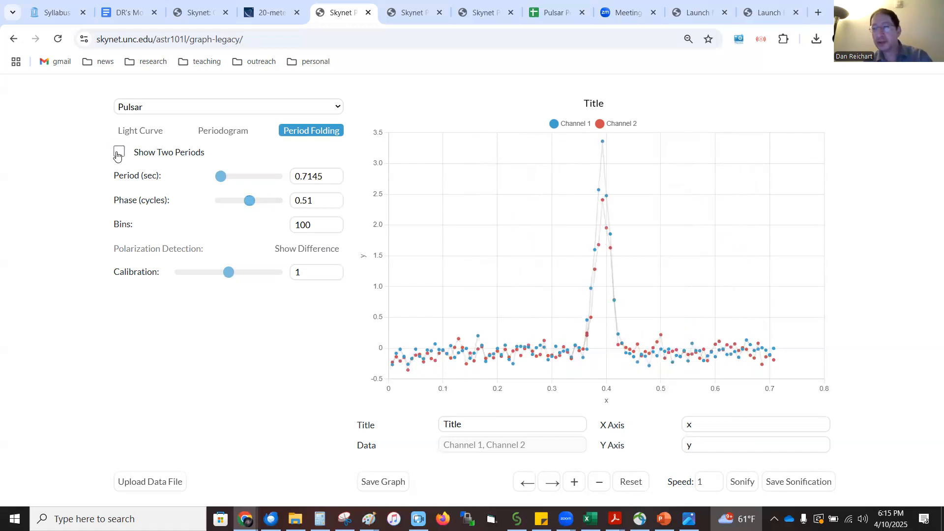
click(118, 153)
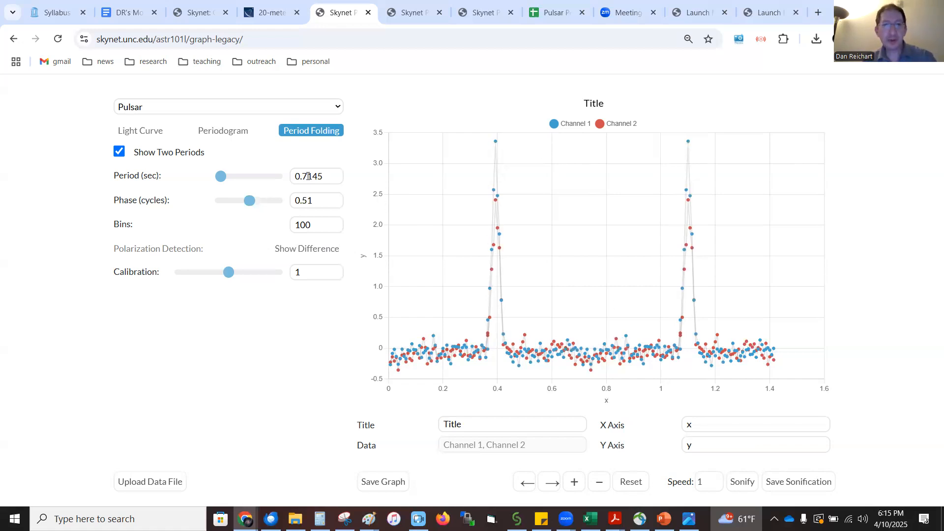
Try folding periods of 0.7146 and 0.7144 seconds to compare the pulse shapes, and restore 0.7145 seconds
click(327, 176)
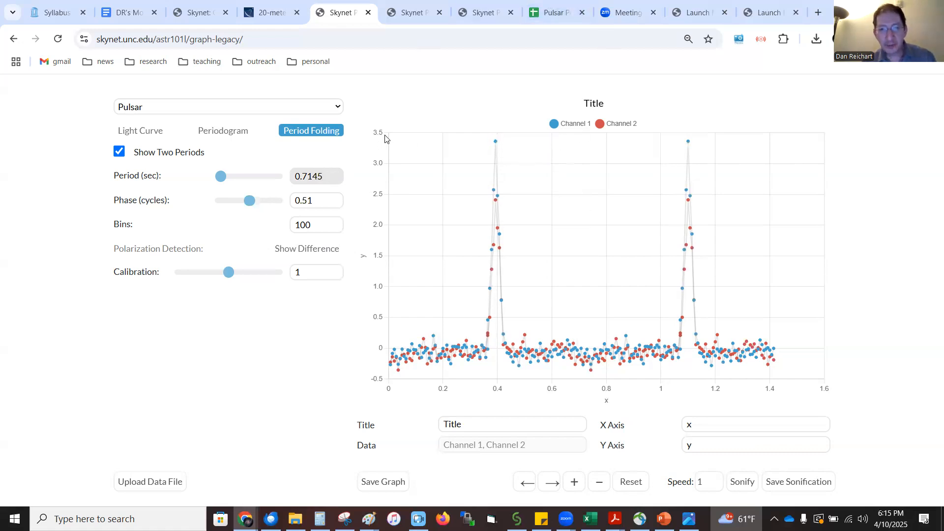
click(336, 174)
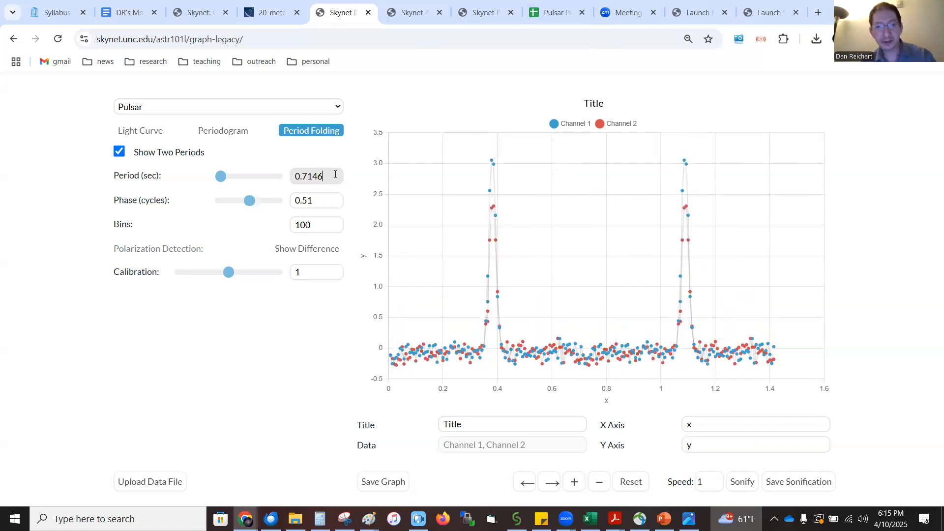
key(Down)
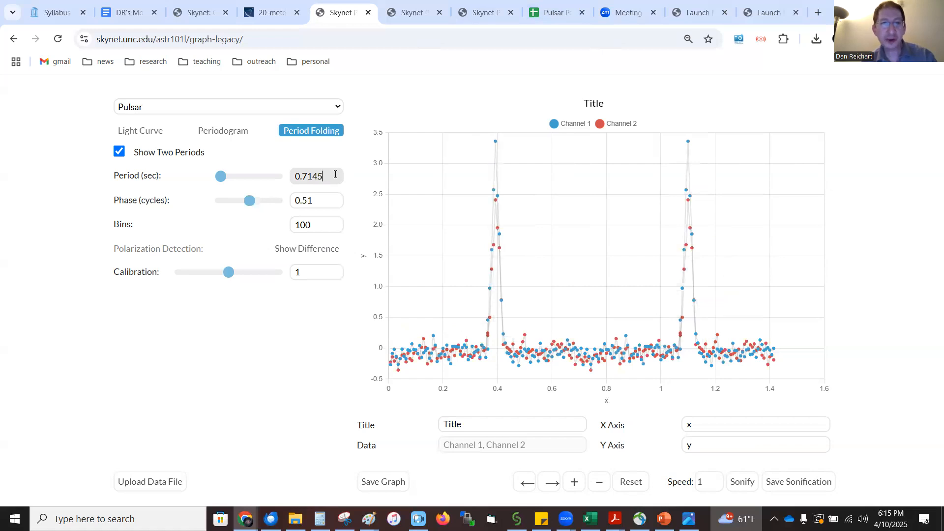
key(Down)
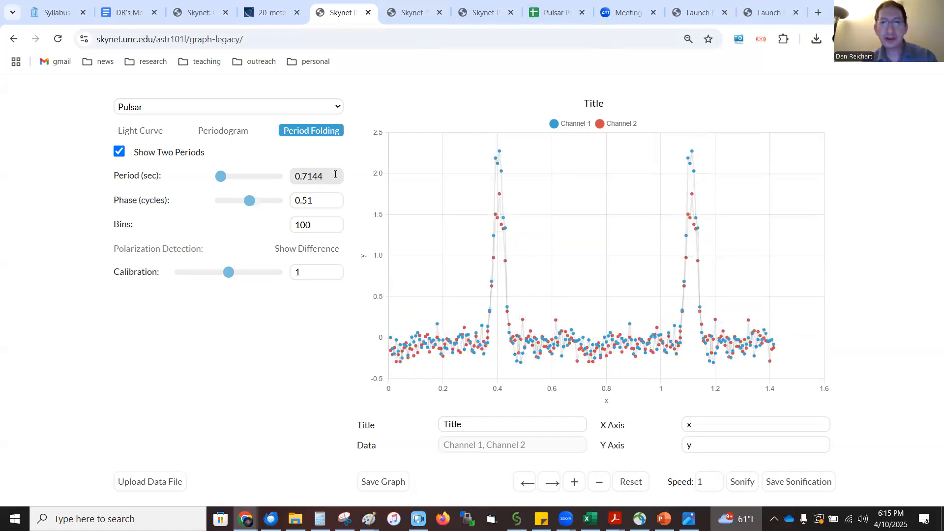
key(Up)
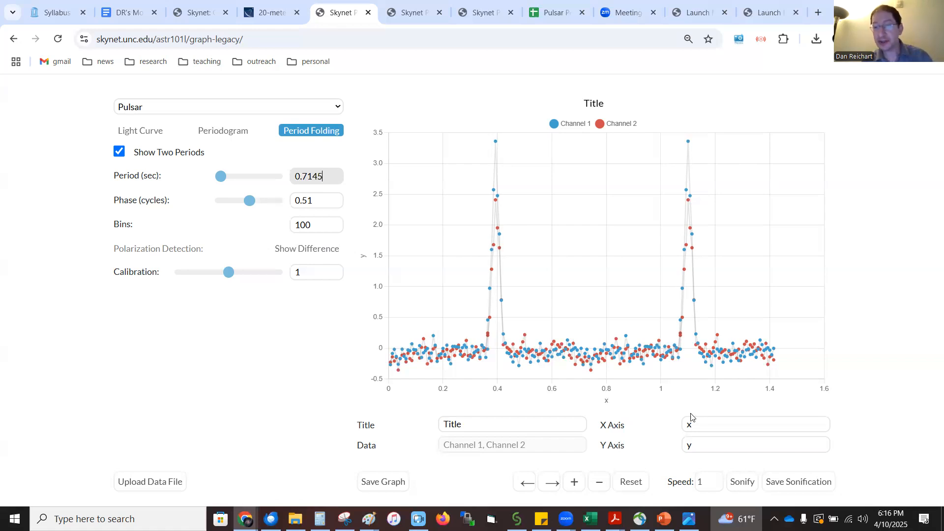
Listen to the folded curve's sonification at speed 1 and stop it
click(742, 483)
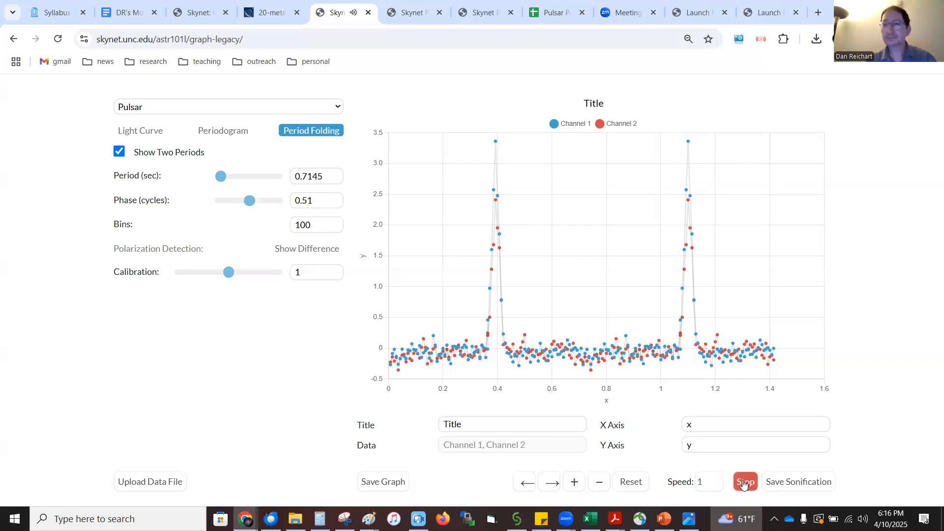
click(744, 484)
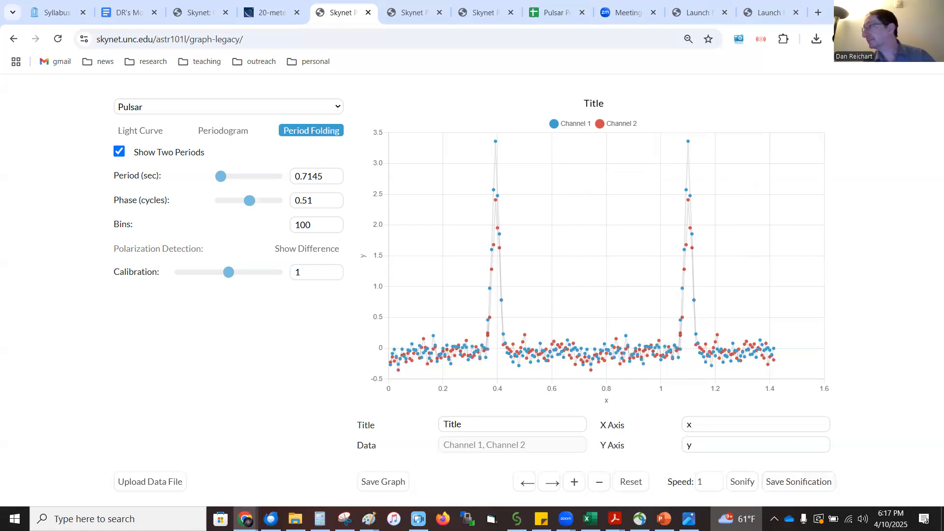
Switch to the image viewer, examine the axis diagrams and the neutron star diagram 1107aab.jpg, and minimize the viewer
key(alt+Tab)
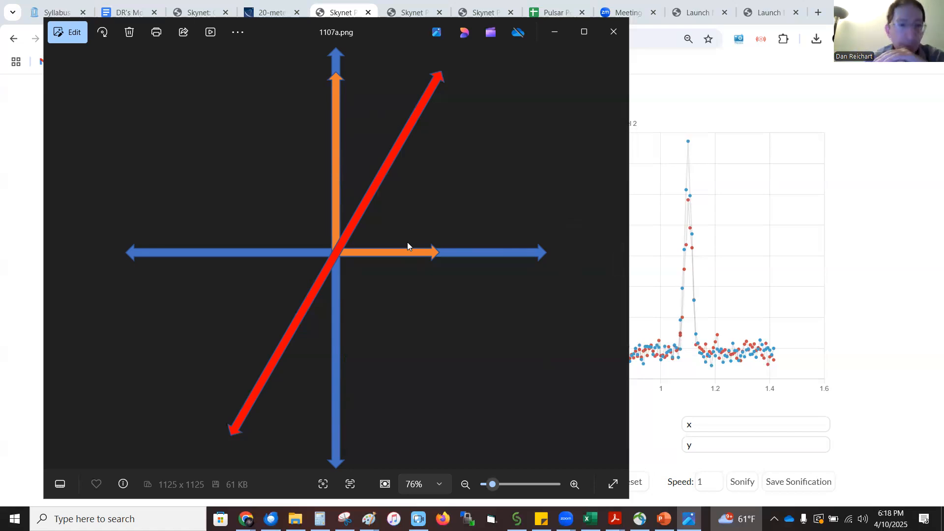
key(Right)
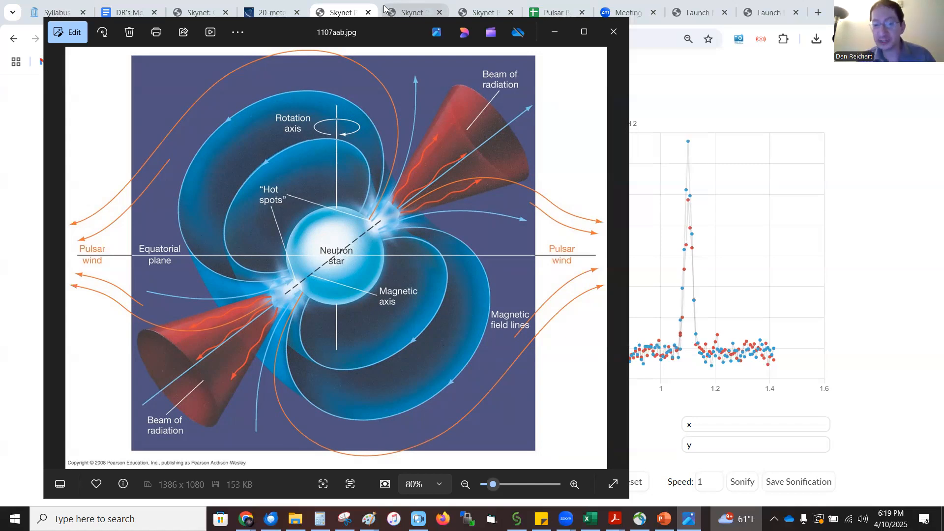
key(Right)
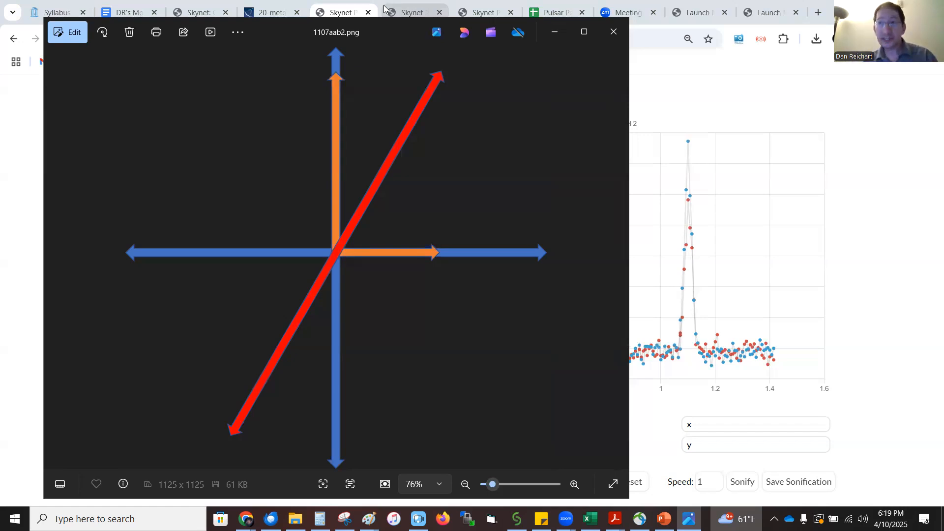
click(552, 29)
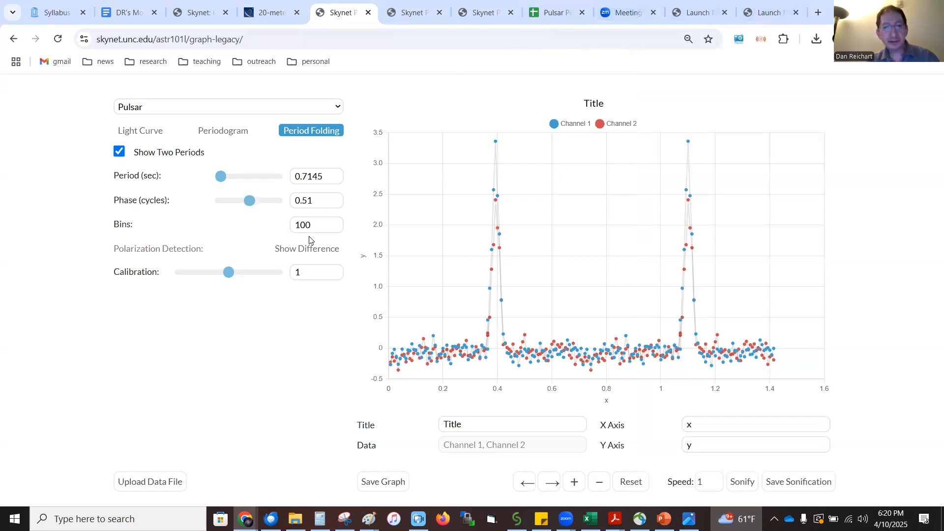
Show the difference between the two channels for polarization detection and set the calibration to 1.07
click(303, 253)
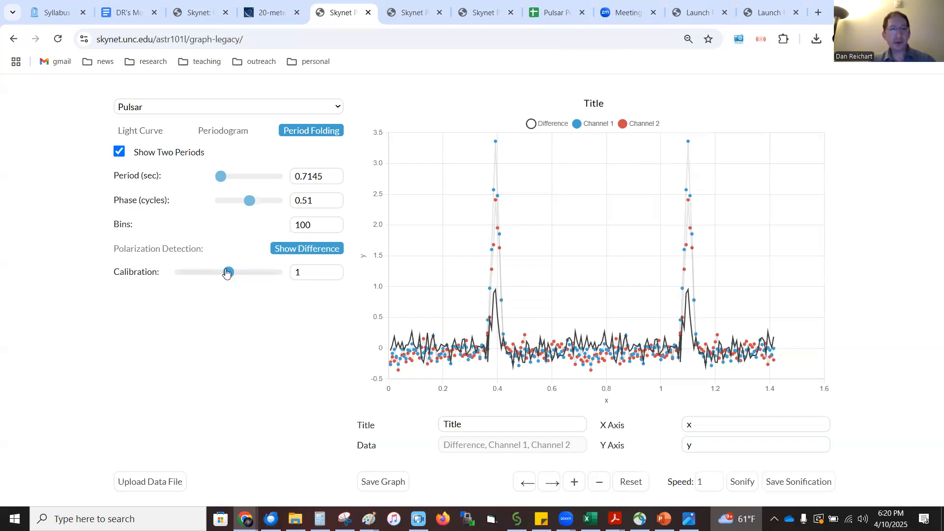
mouse_move(228, 274)
mouse_down()
mouse_move(218, 272)
mouse_move(269, 268)
mouse_move(212, 266)
mouse_move(233, 264)
mouse_up()
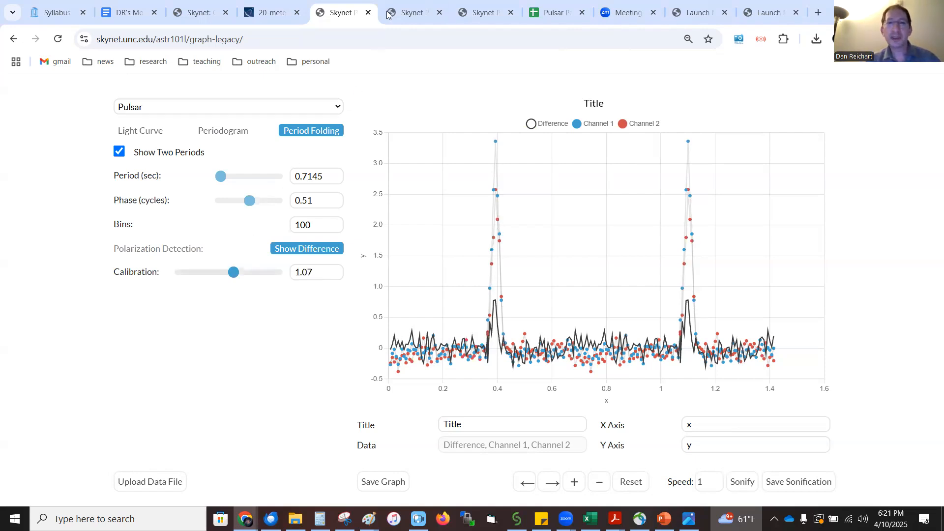
Open another copy of the plotting page skynet.unc.edu/astr101l/graph-legacy in a new browser tab and choose the Pulsar graph type
click(819, 14)
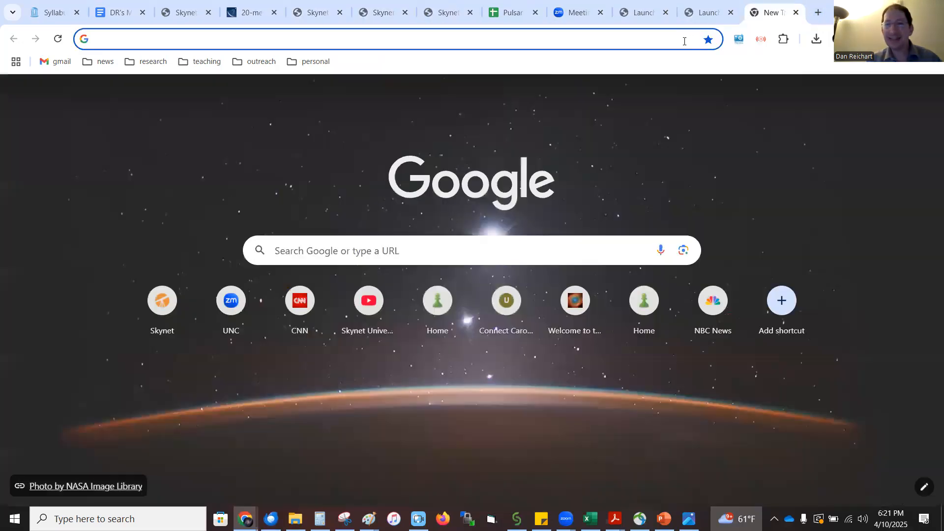
text(as)
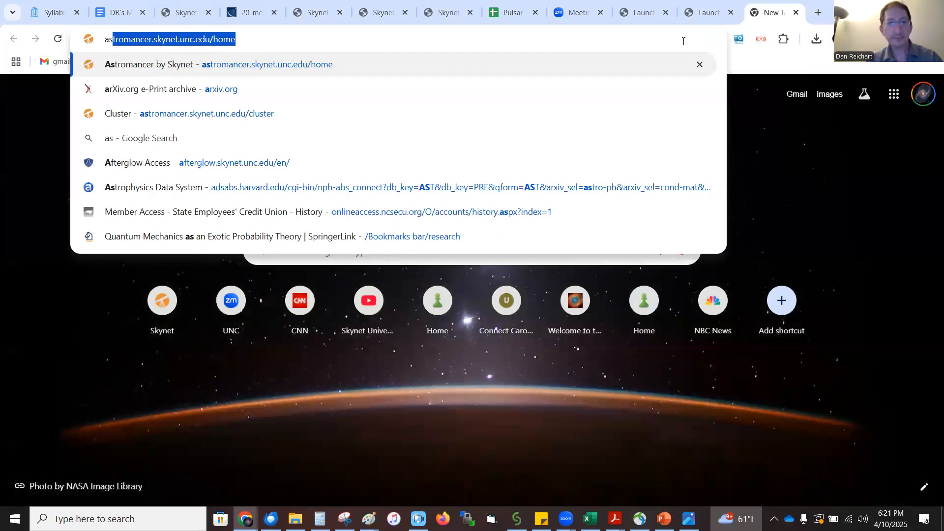
key(BackSpace)
key(BackSpace)
key(BackSpace)
text(skynet.unc.edu/a)
key(Return)
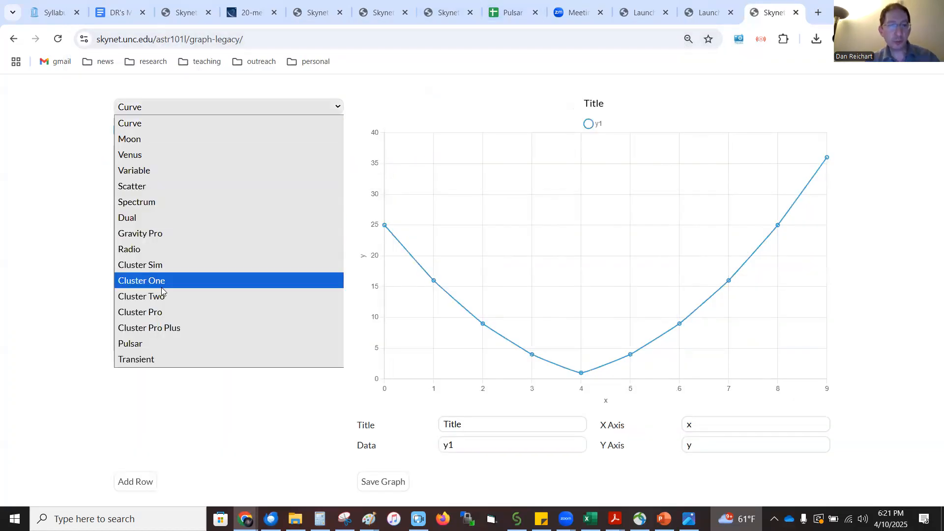
click(143, 344)
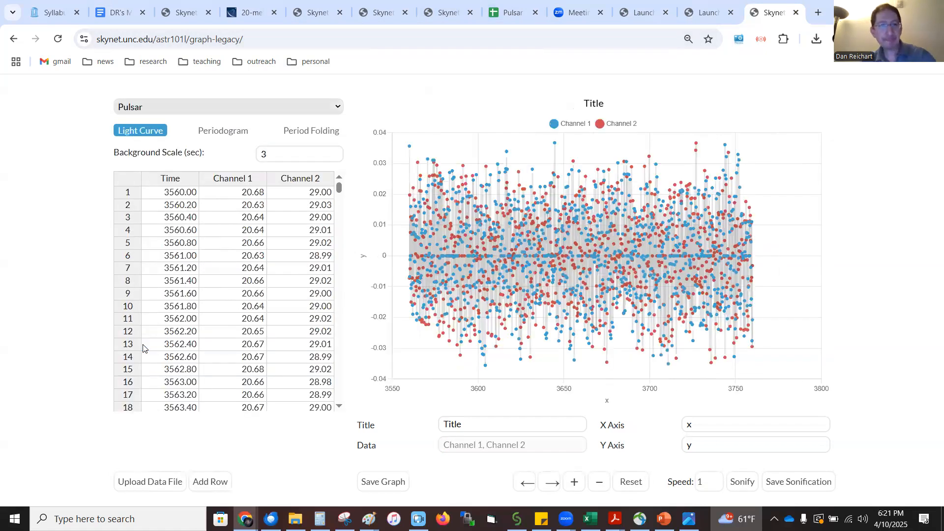
Load the data file Skynet_60761_CAS-A_132495_82523.A.cal (2).txt and set the light curve's background scale to 16 seconds
click(130, 485)
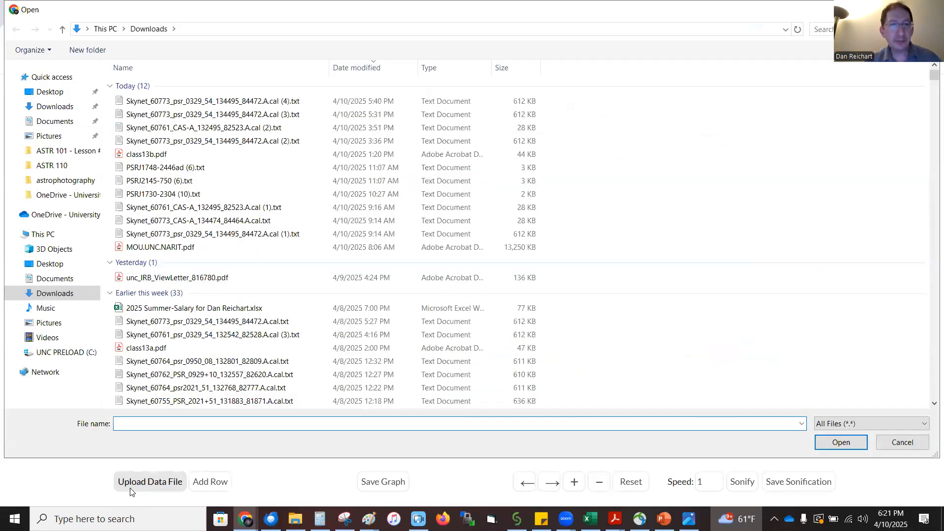
double_click(193, 129)
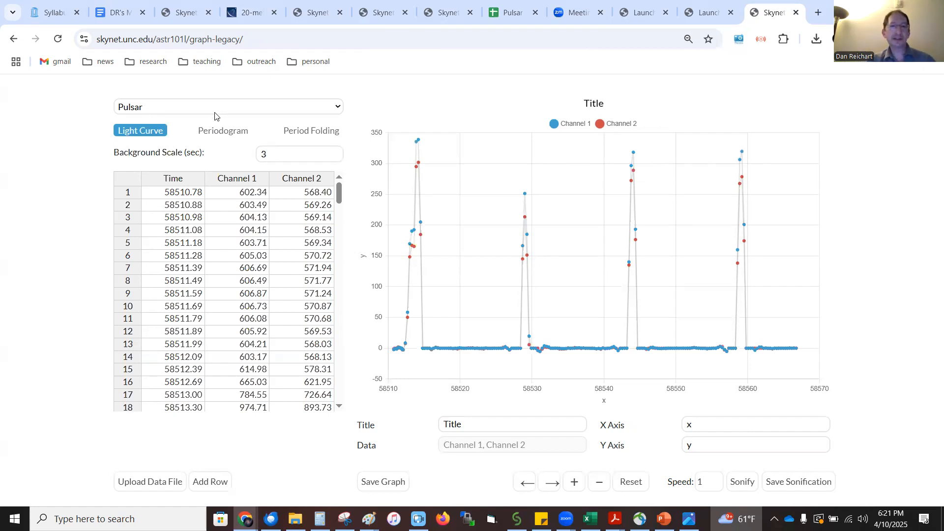
click(275, 155)
key(BackSpace)
text(16)
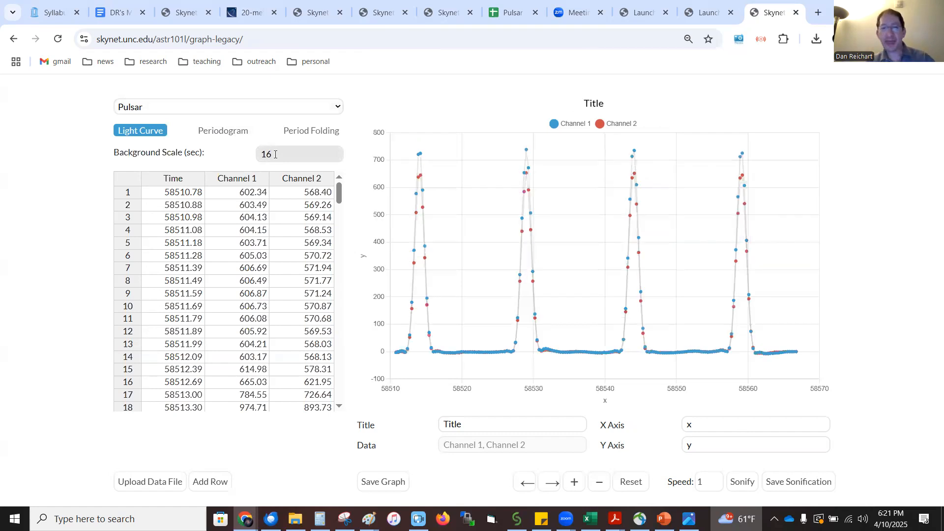
Compute the CAS-A periodogram with a stop period of 20 seconds and inspect its longest-period peak
click(215, 135)
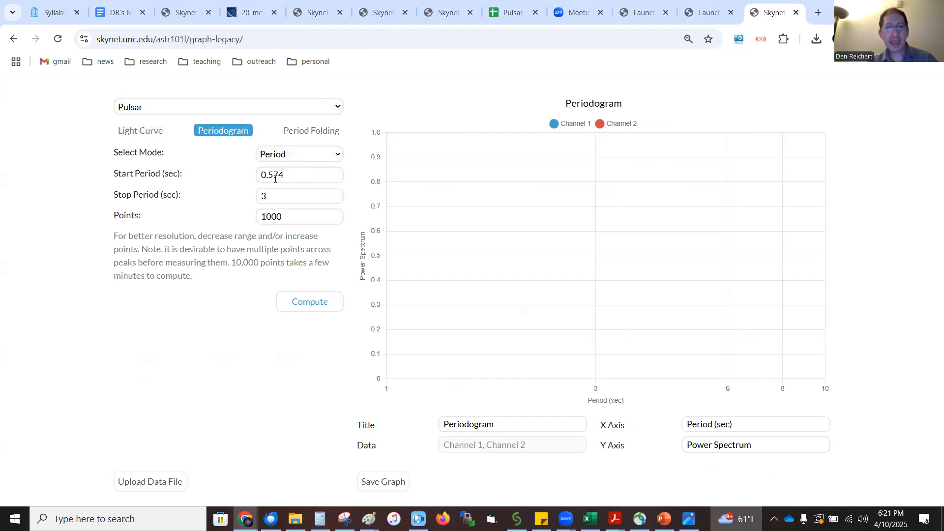
click(303, 173)
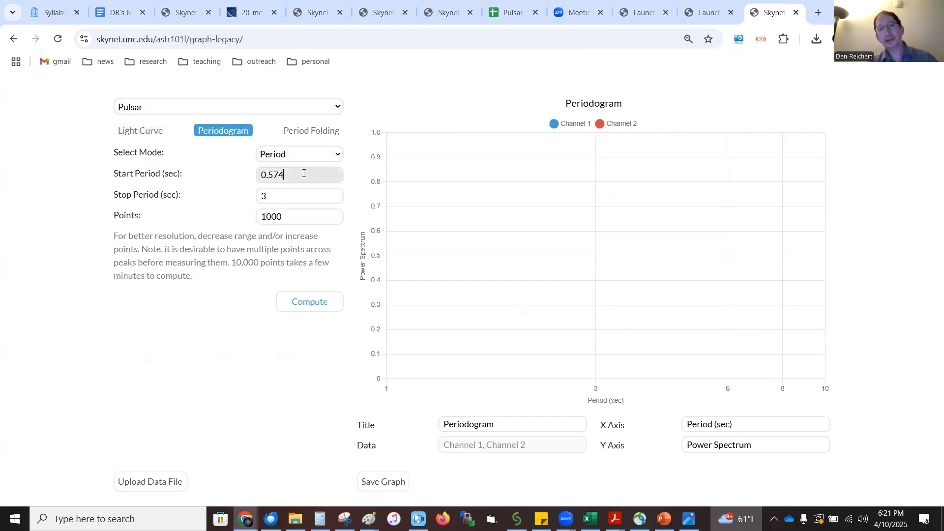
key(Tab)
text(20)
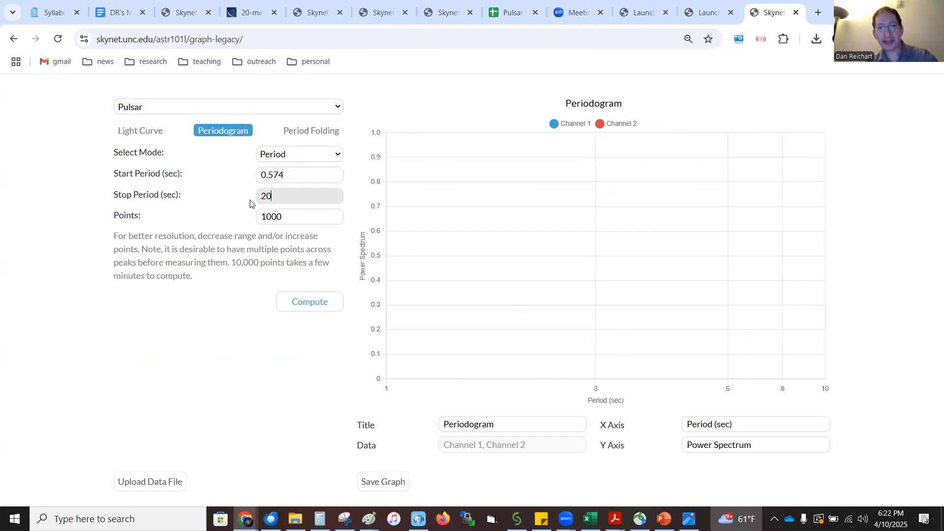
click(291, 306)
mouse_move(788, 165)
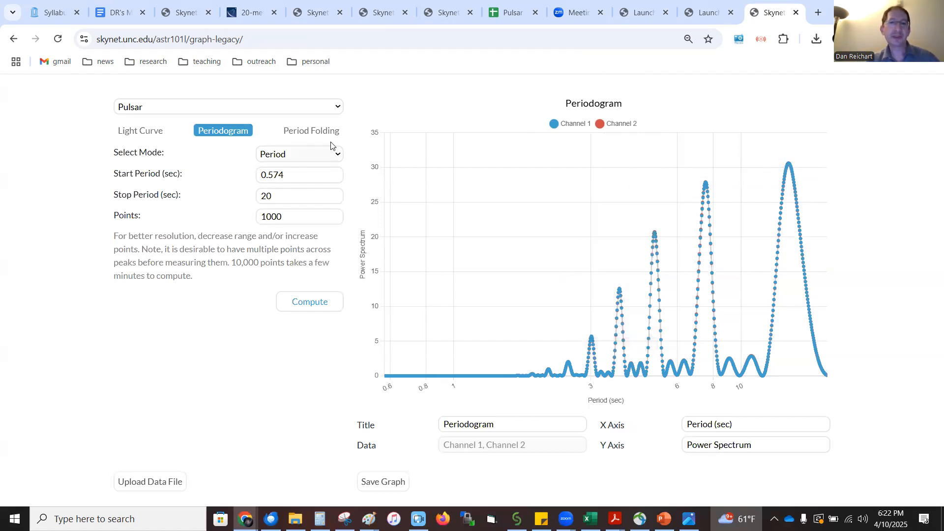
Fold the CAS-A light curve with a period of 14.7 seconds
click(322, 130)
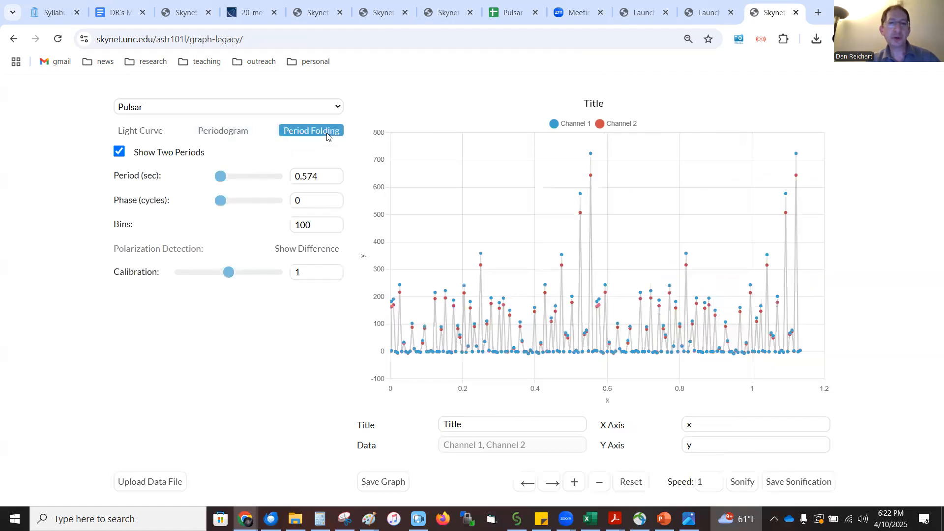
click(322, 176)
right_click(285, 183)
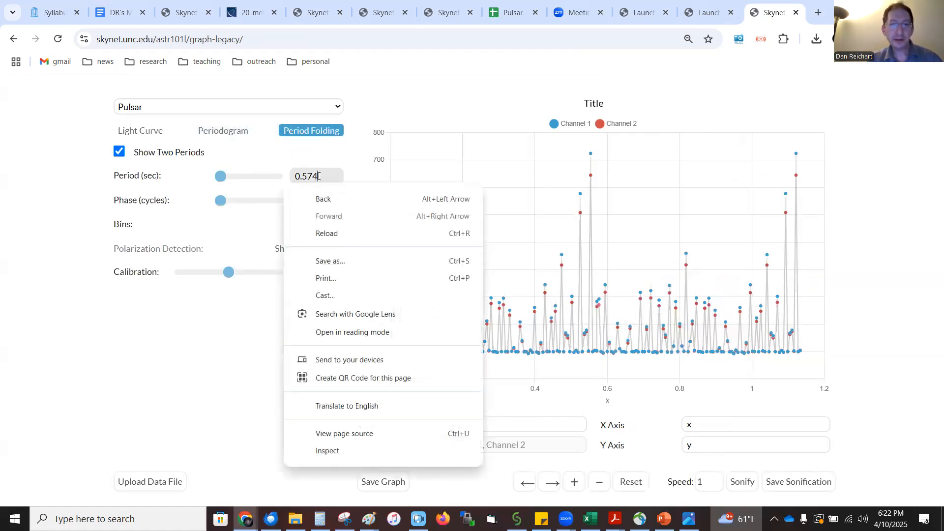
click(317, 176)
drag(317, 176, 294, 176)
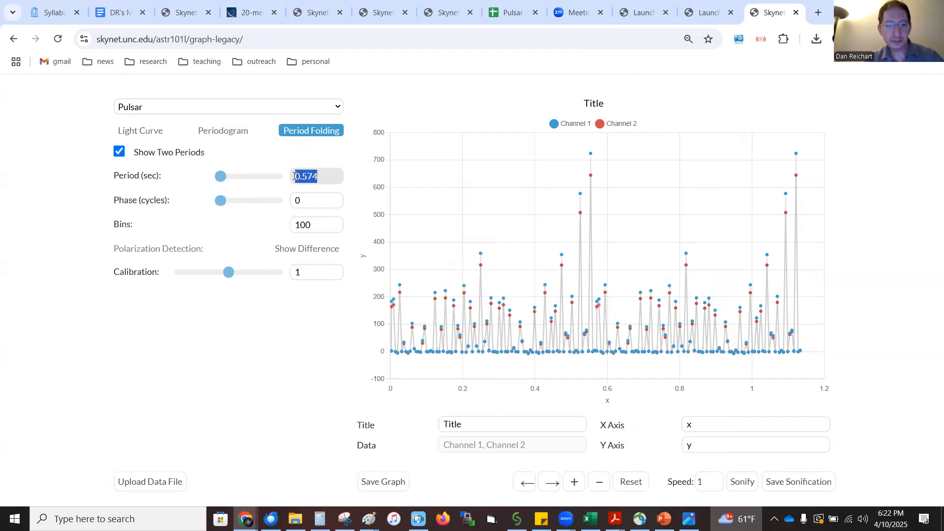
text(14.7)
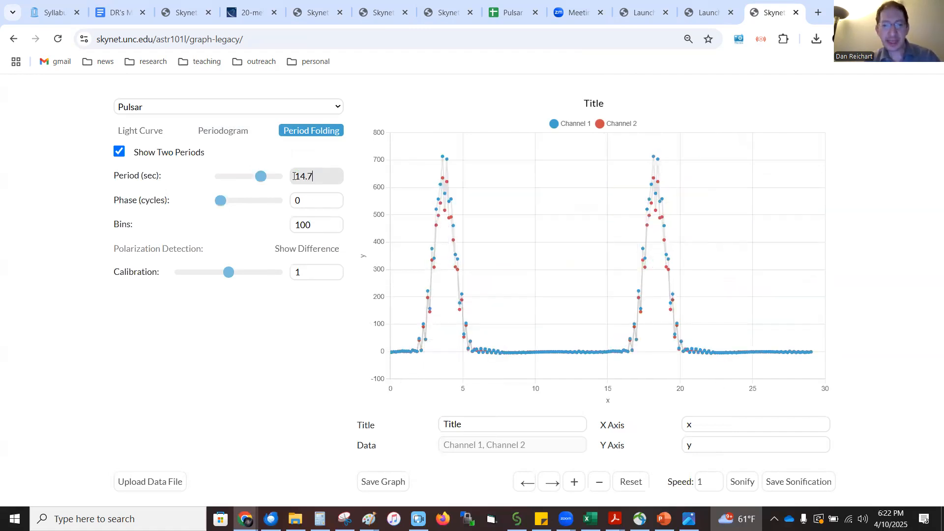
Try folding periods of 14.8 and 14.6 seconds for the CAS-A data, and restore 14.7 seconds
key(BackSpace)
text(8)
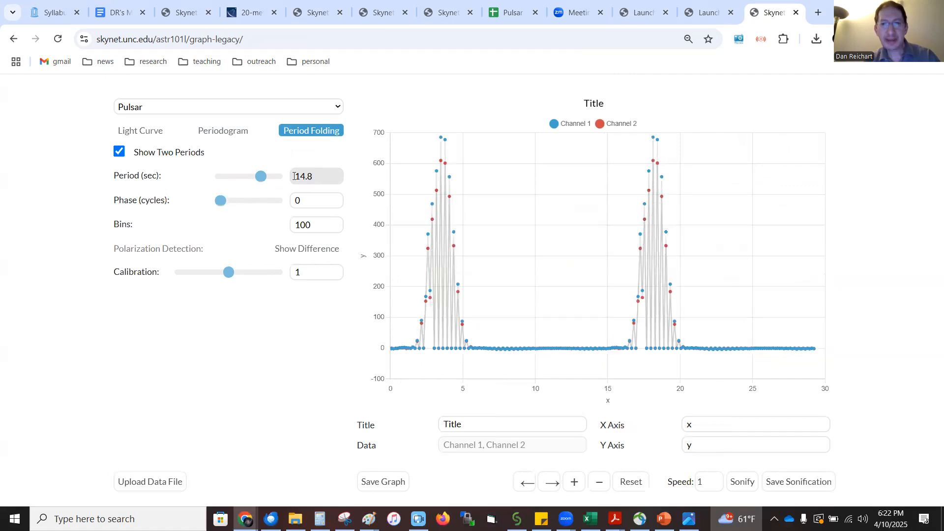
key(BackSpace)
text(7)
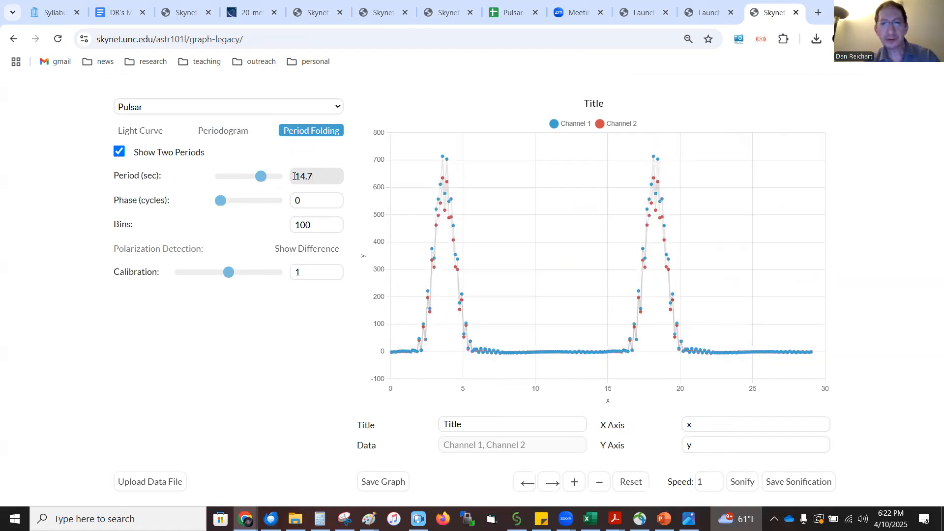
key(BackSpace)
text(6)
key(BackSpace)
text(7)
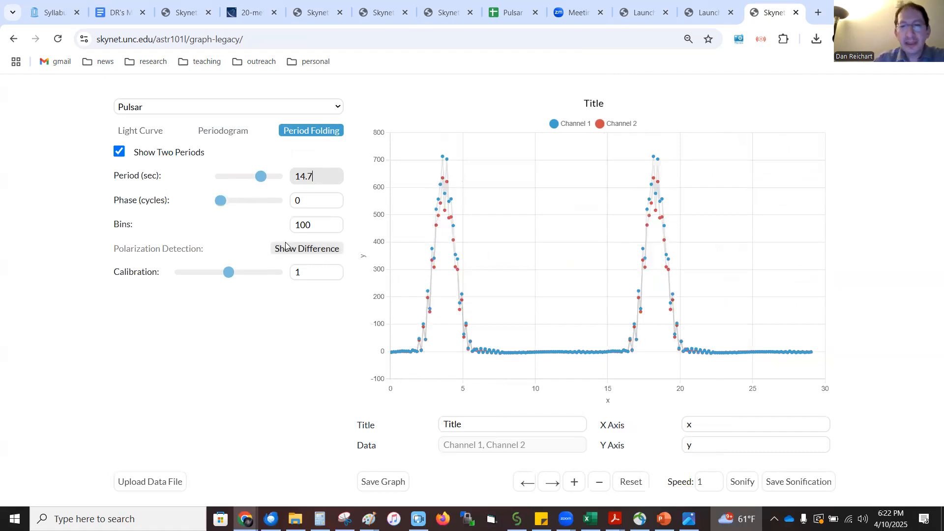
Show the difference between the two CAS-A channels and set the calibration to 1.13 to flatten the difference curve
click(229, 274)
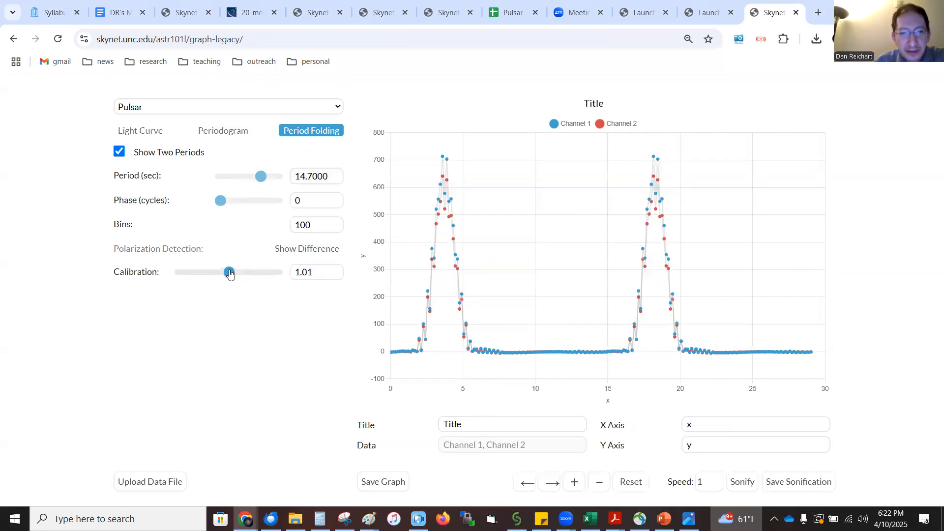
click(308, 248)
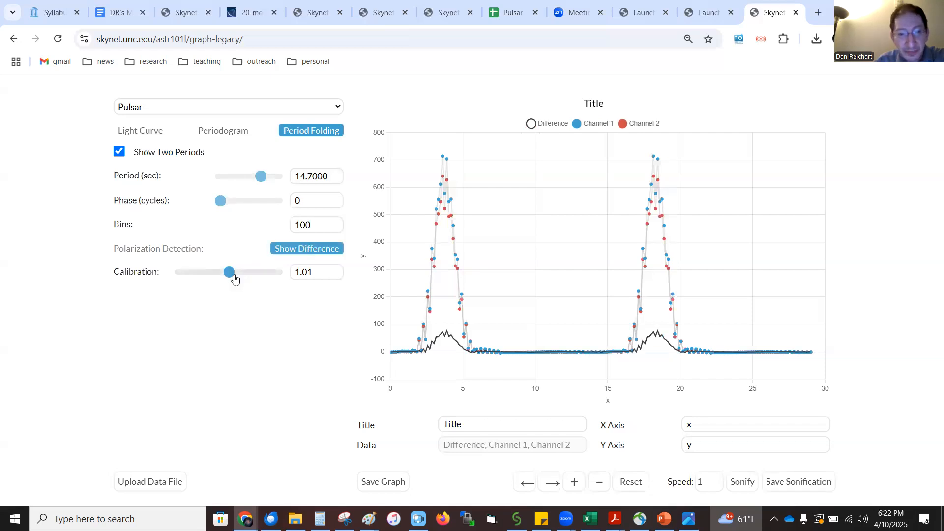
drag(232, 279, 238, 279)
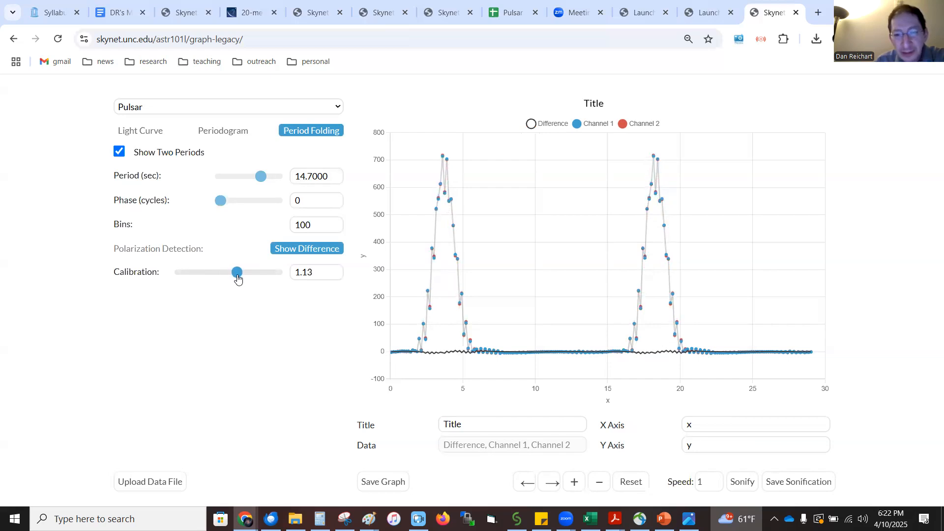
mouse_move(444, 192)
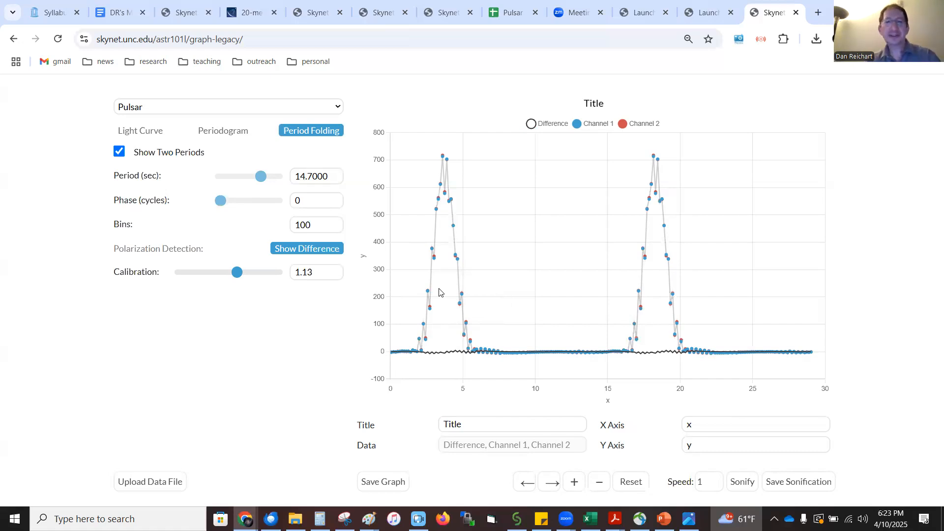
Return to the psr 0329 54 folded curve, set its calibration to 1.13, and examine the channel difference across the pulse
click(311, 15)
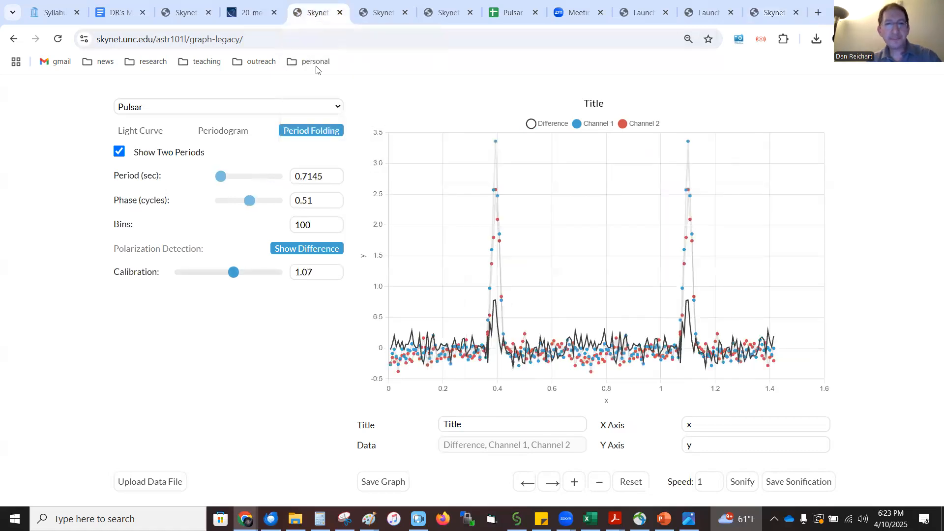
click(324, 270)
key(BackSpace)
text(13)
key(BackSpace)
key(BackSpace)
key(BackSpace)
key(BackSpace)
text(.13)
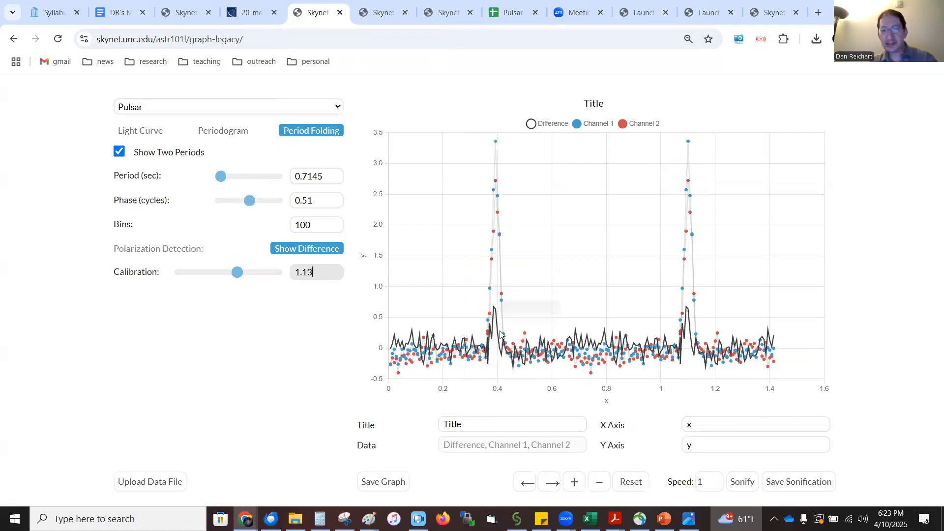
scroll(495, 312, up, 5)
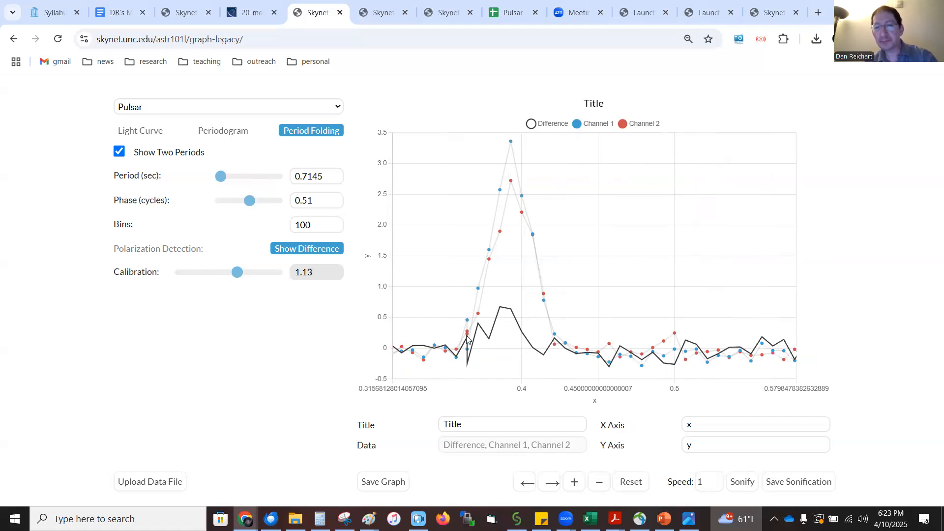
scroll(500, 308, down, 5)
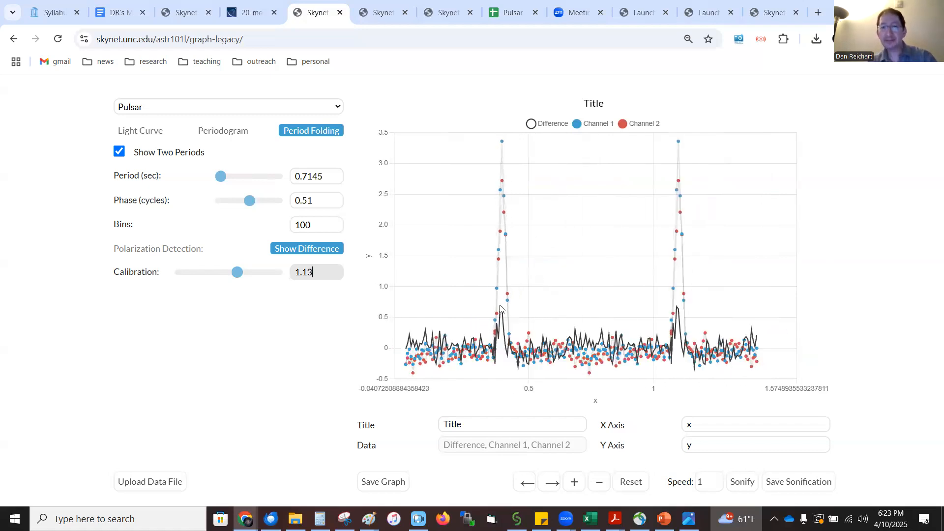
scroll(500, 309, down, 1)
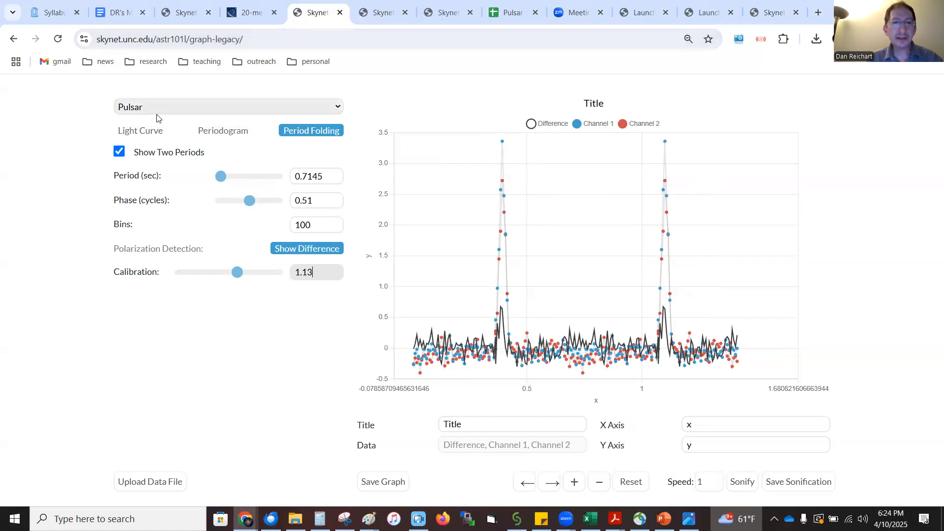
Recompute the psr 0329 54 periodogram with a start period of .05 and a stop period of 3 seconds
click(141, 133)
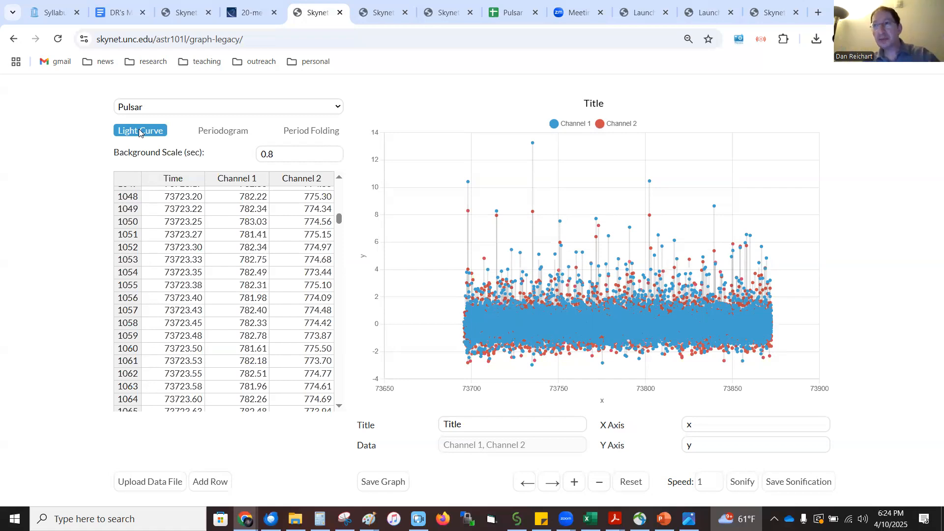
click(217, 137)
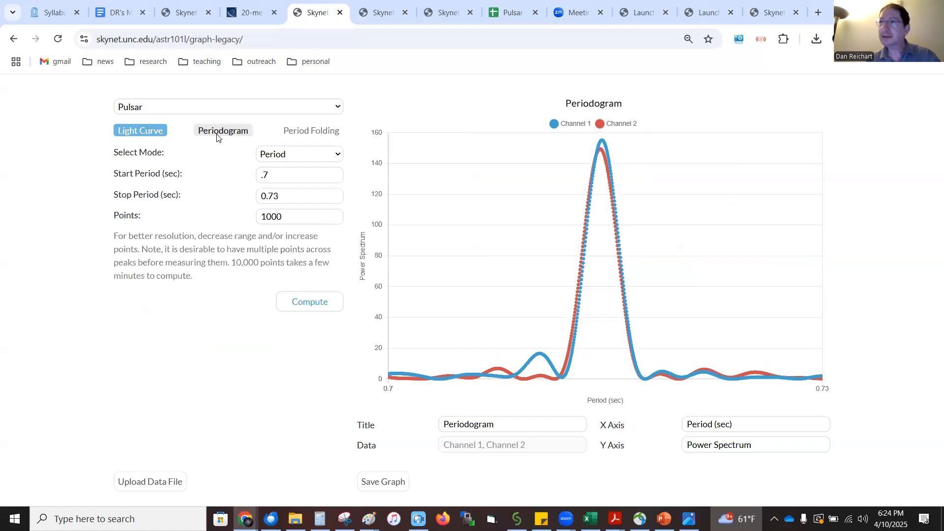
click(275, 175)
key(BackSpace)
key(BackSpace)
text(.05)
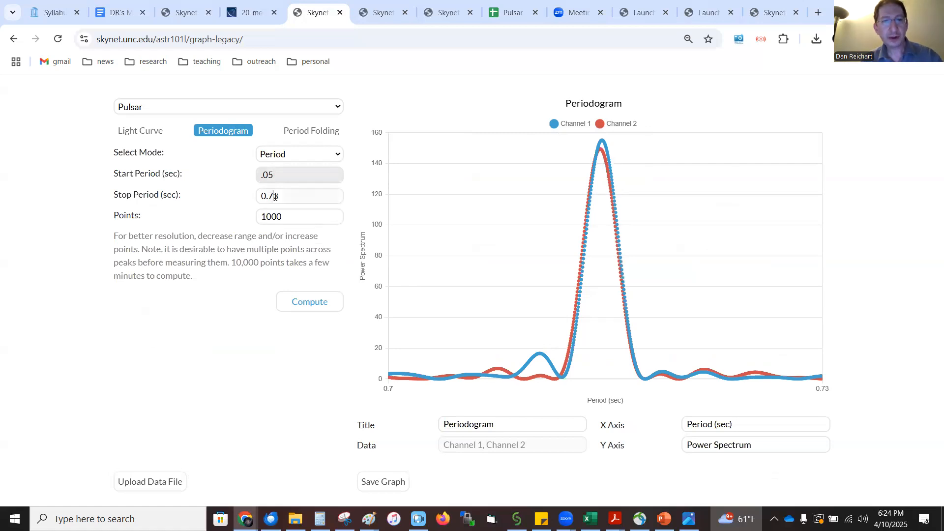
click(275, 196)
key(BackSpace)
key(BackSpace)
key(BackSpace)
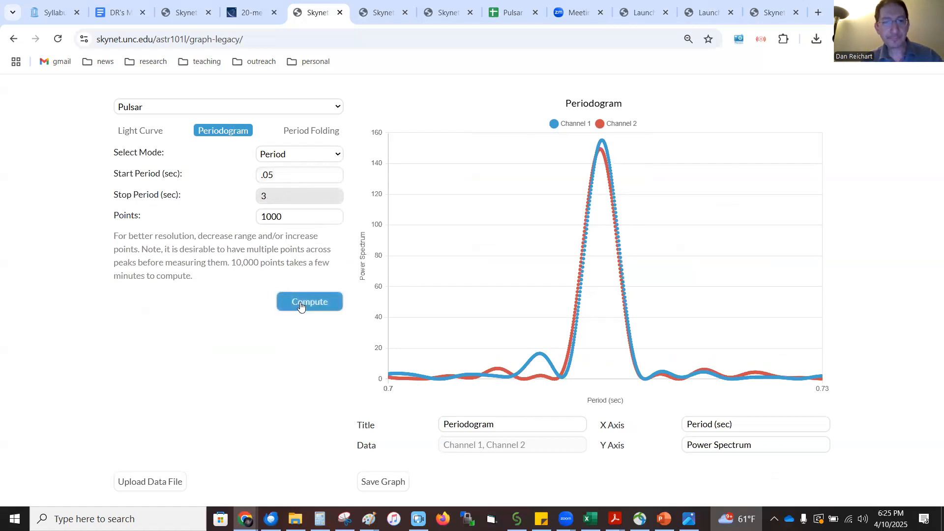
click(301, 305)
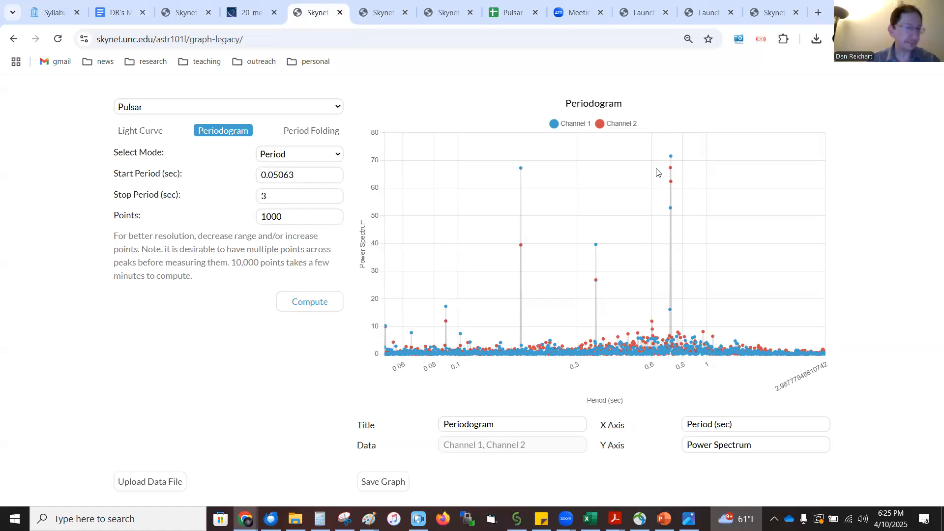
Switch to the next plotting tab, inspect the isolated short-period peak in its periodogram, and show that dataset's light curve
click(374, 11)
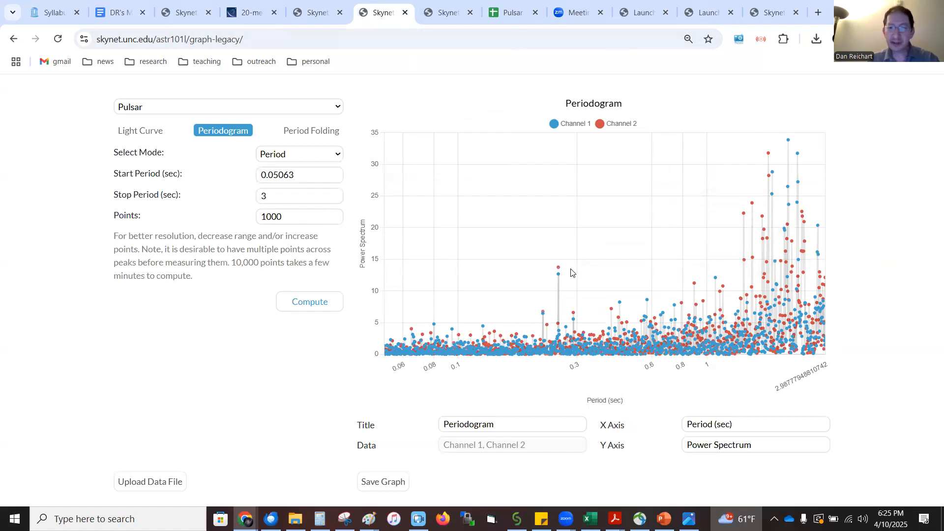
mouse_move(559, 269)
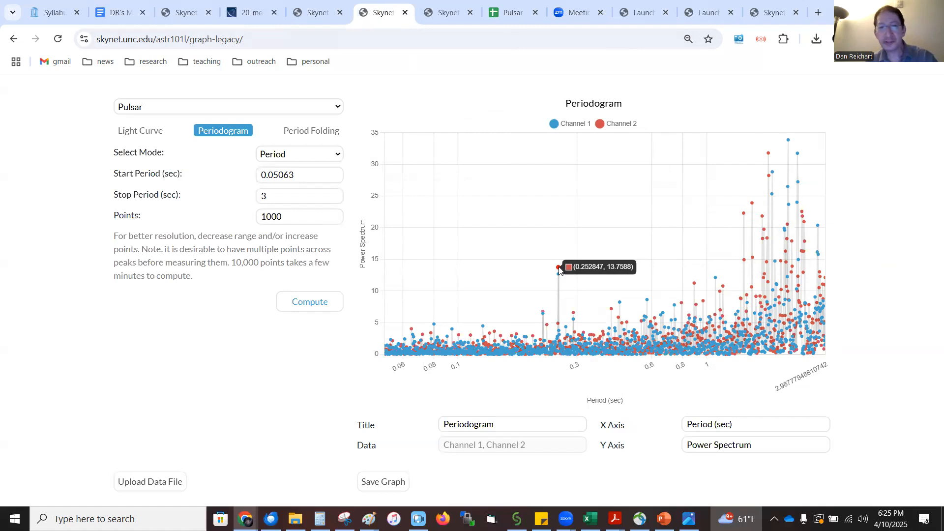
click(132, 134)
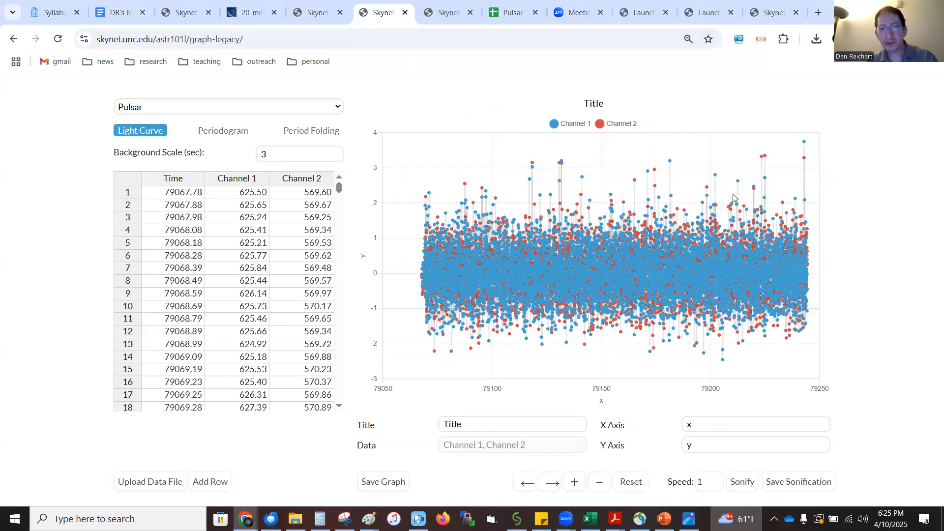
Set the light curve's background scale to 0.3 seconds and compute its periodogram from 0.05063 to 3 seconds with 1000 points
click(299, 154)
key(BackSpace)
text(0.3)
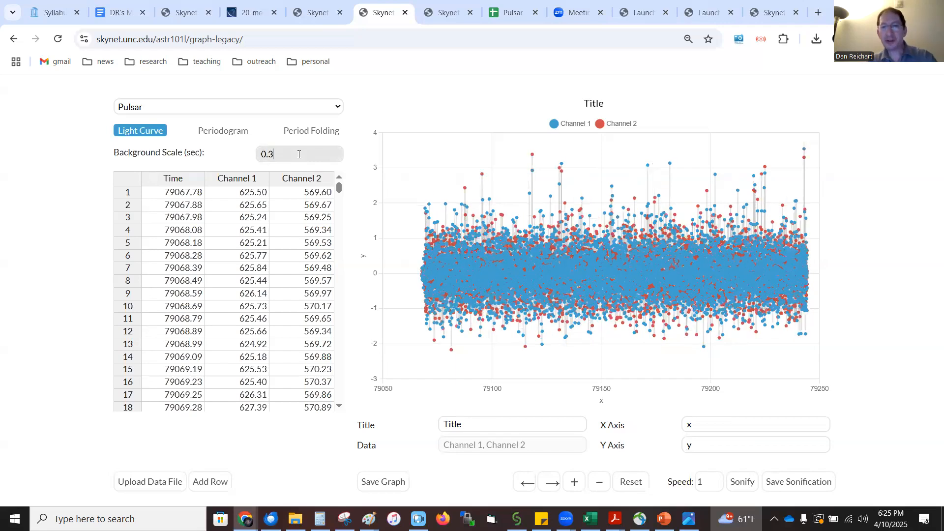
click(208, 129)
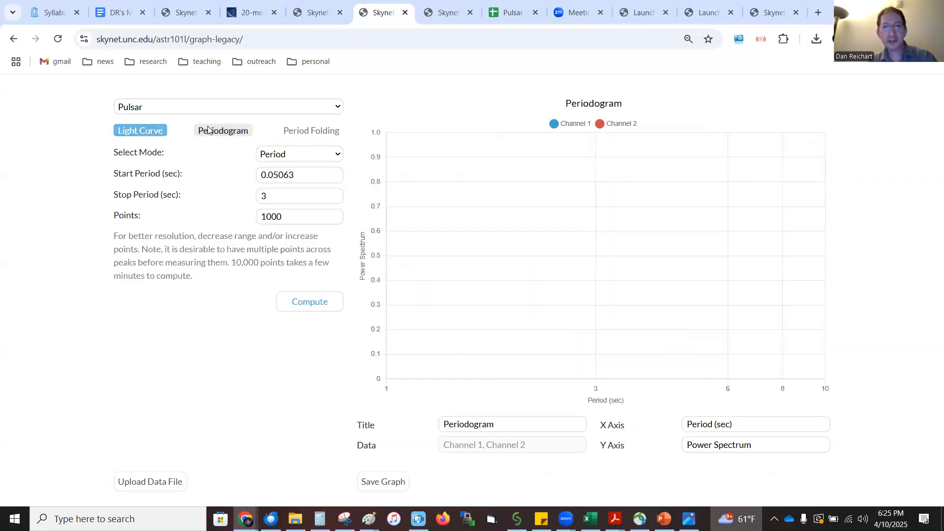
click(310, 300)
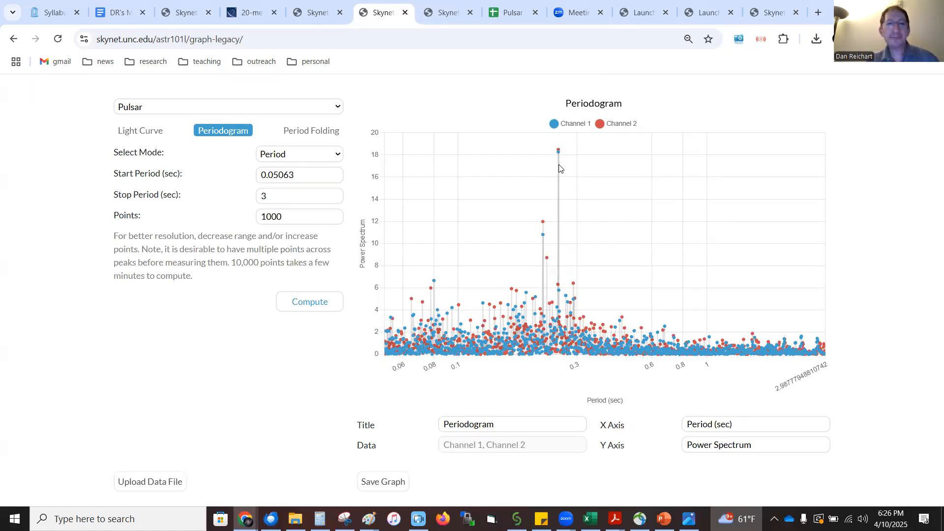
click(303, 215)
text(0)
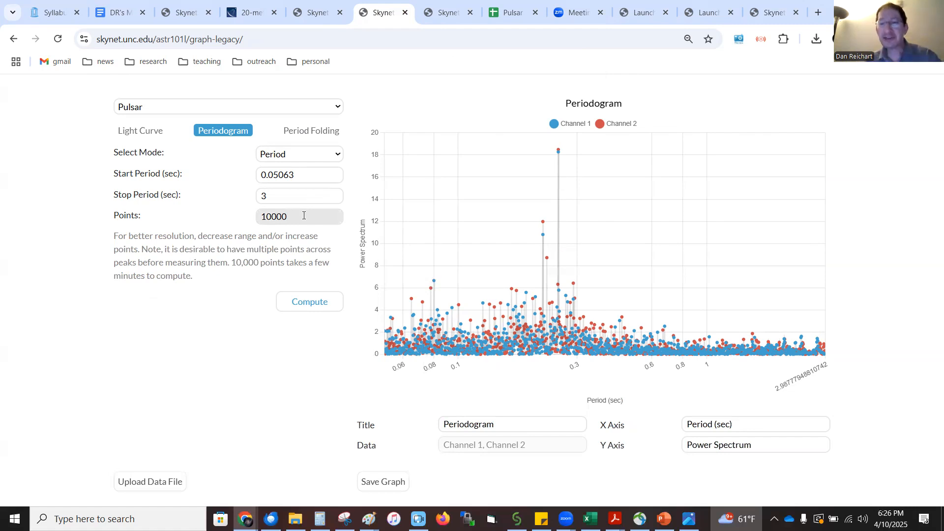
key(BackSpace)
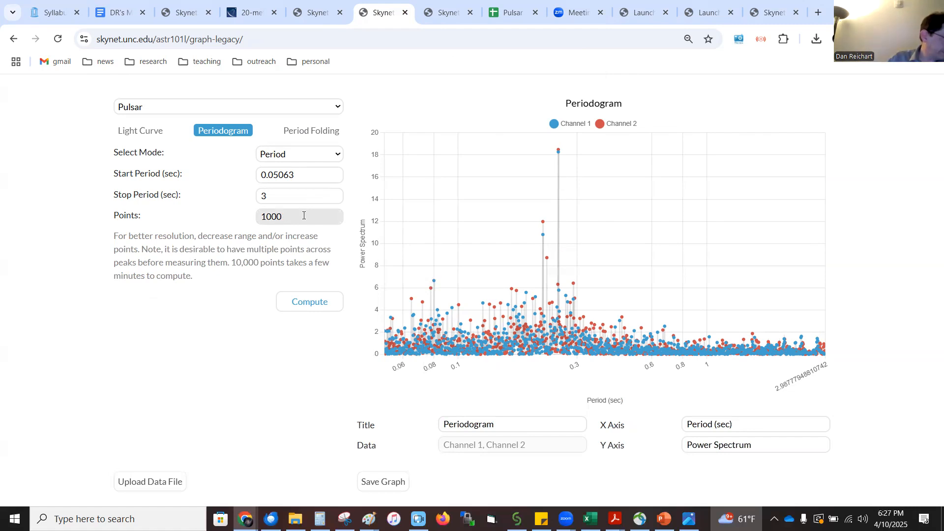
Show this dataset's period-folded curve and set the folding period to 0.7145 seconds
click(325, 131)
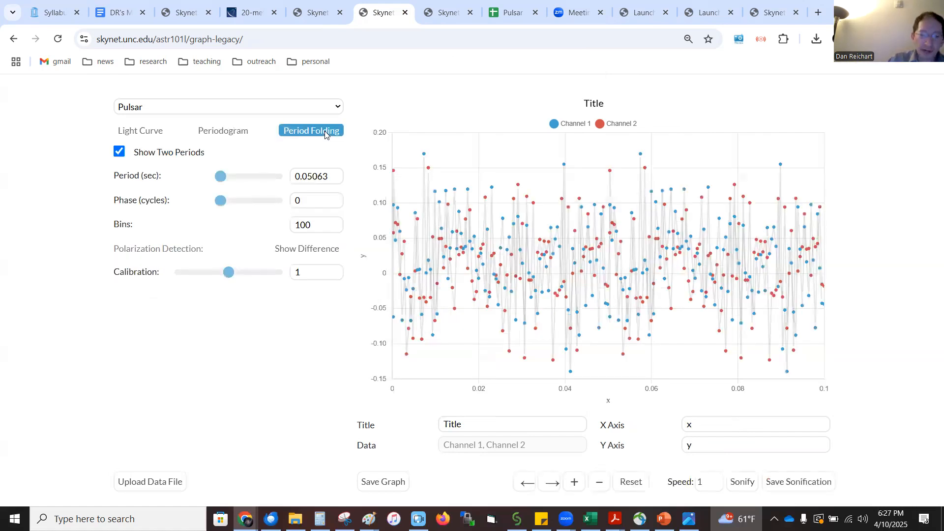
click(331, 173)
key(BackSpace)
key(BackSpace)
key(BackSpace)
key(BackSpace)
key(BackSpace)
text(7145)
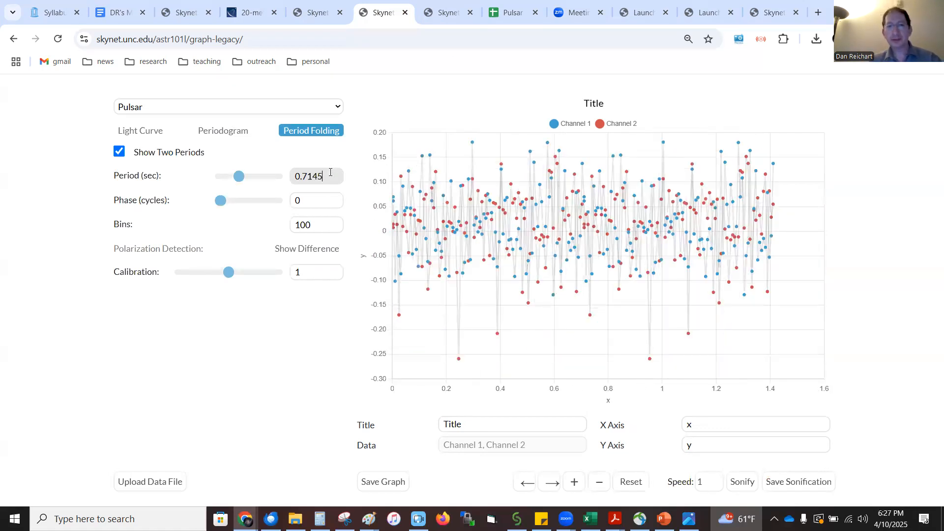
Return to the psr 0329 54 plotting tab, show its folded curve, and set the folding period to 0.7145 seconds
click(314, 14)
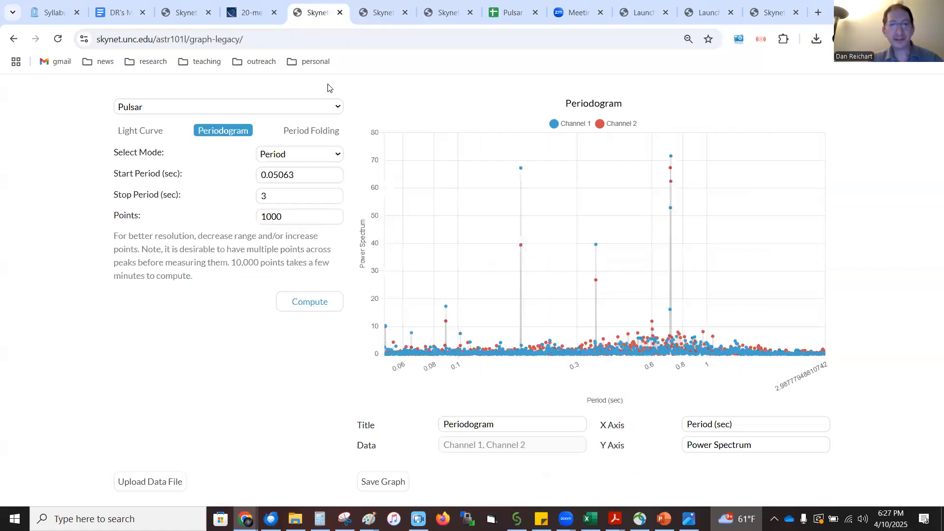
click(303, 131)
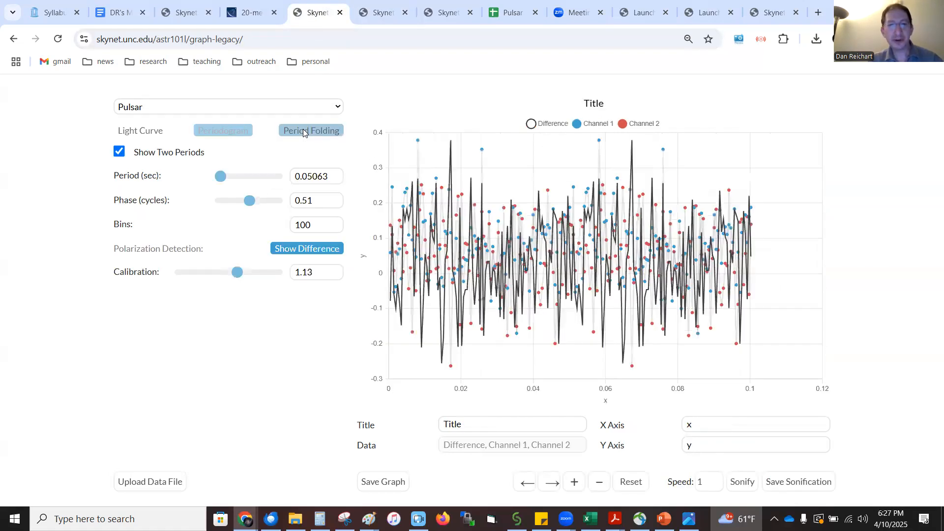
click(333, 176)
key(BackSpace)
key(BackSpace)
key(BackSpace)
key(BackSpace)
key(BackSpace)
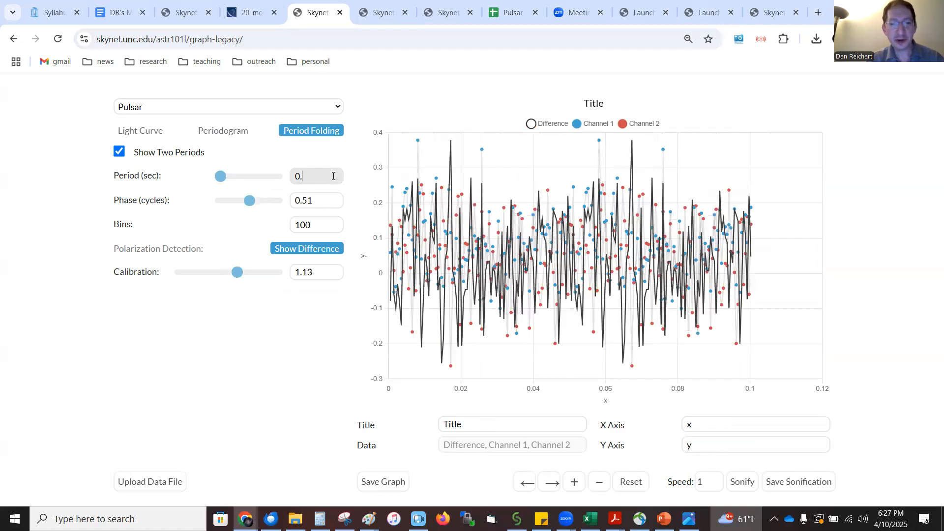
text(7145)
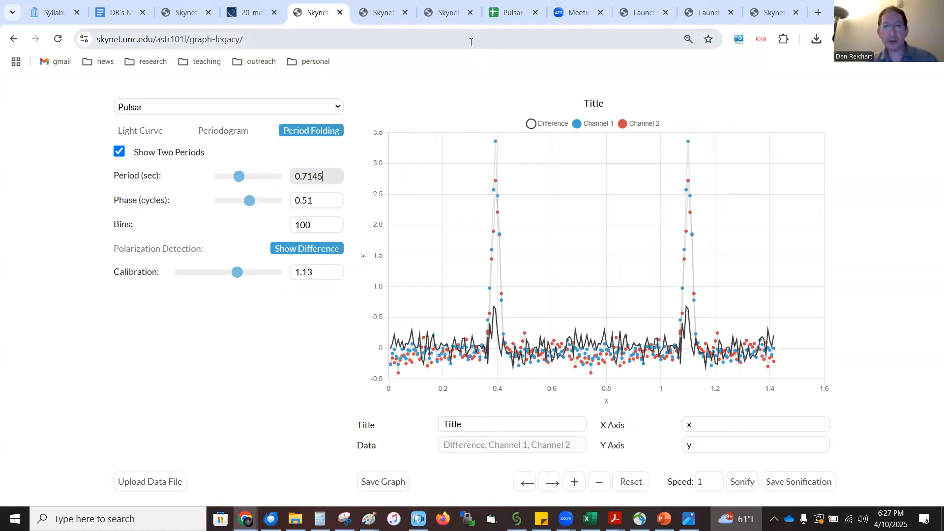
In the plotting tab folded at 0.2265 seconds, set 10 bins and a calibration of 1.13, and show the channel difference
click(449, 13)
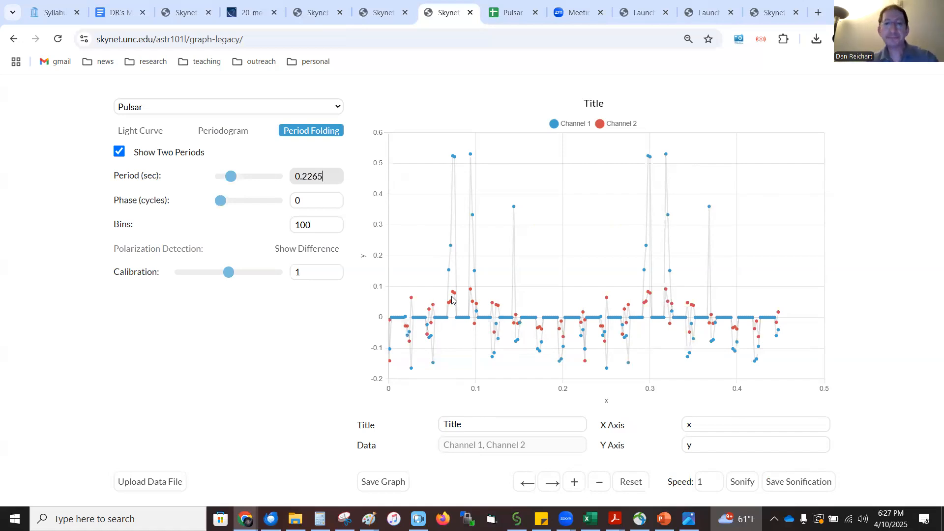
click(325, 229)
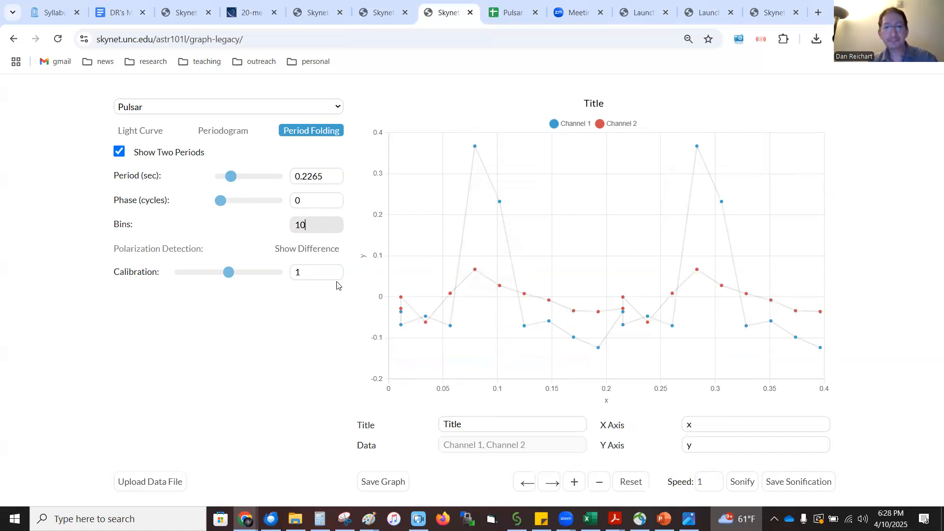
click(318, 273)
text(.13)
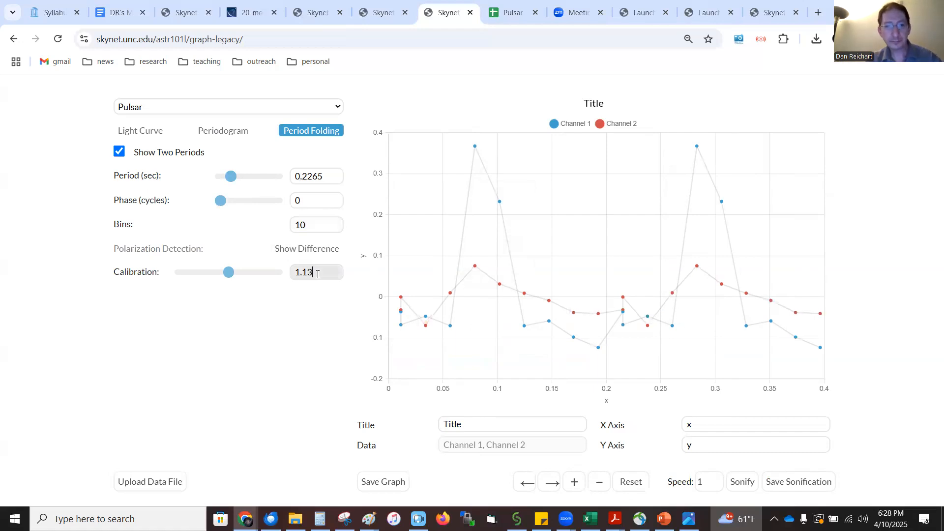
click(310, 255)
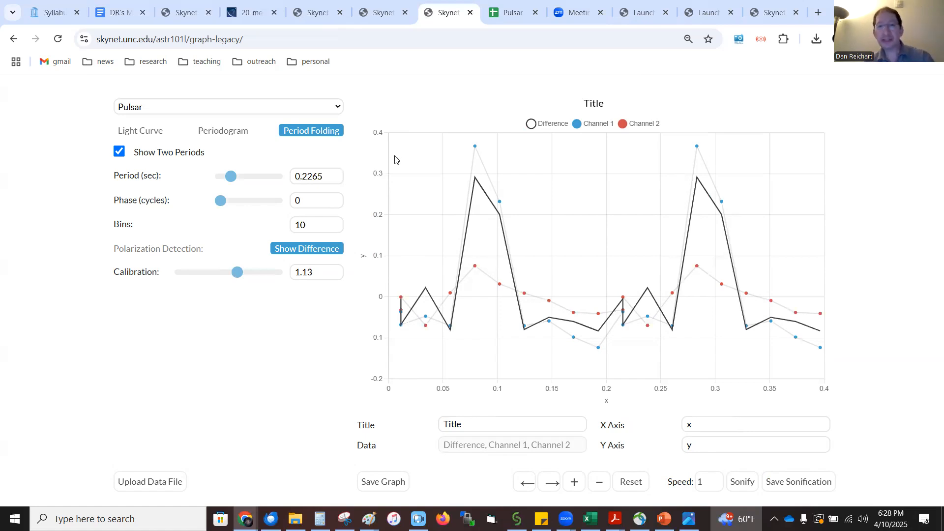
Review the Pulsar Periods and Polarization spreadsheet and the Module 5B Guide's light curve section, and return to the psr 0329 54 folded curve
click(503, 13)
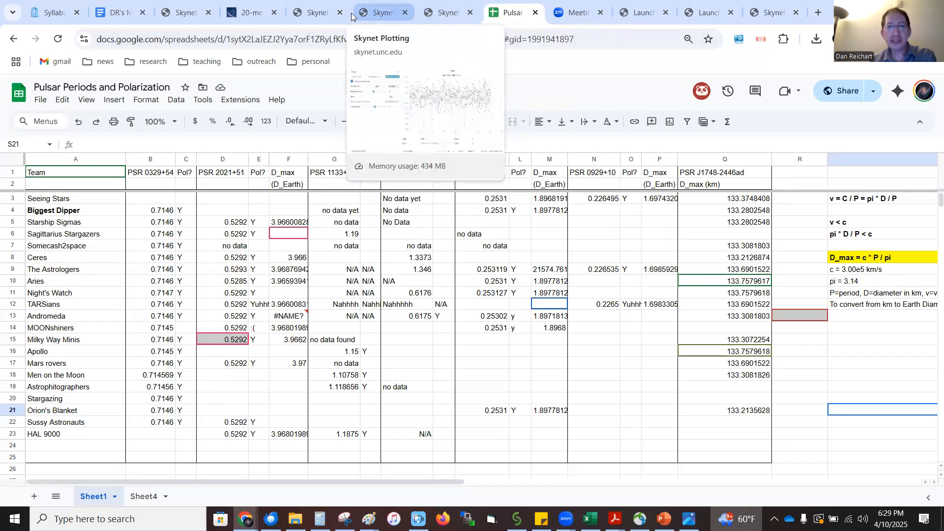
click(318, 12)
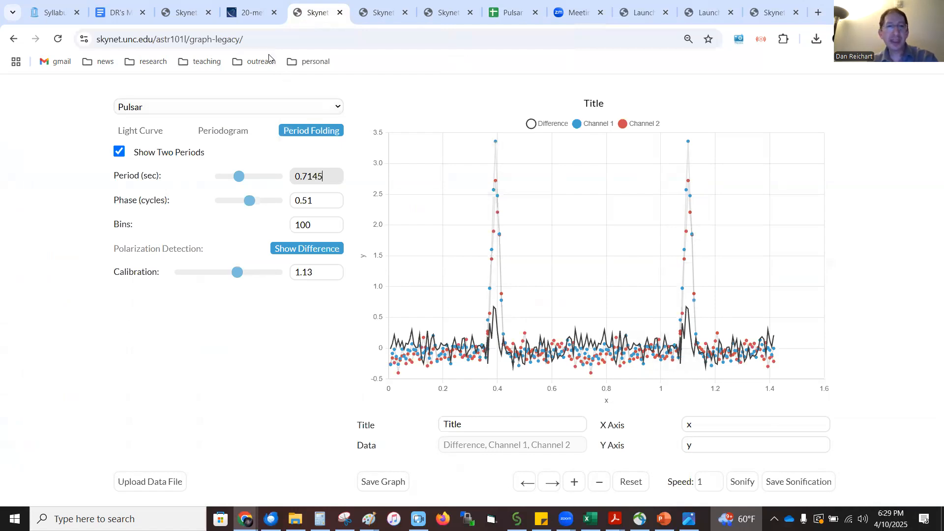
click(109, 9)
scroll(293, 295, down, 10)
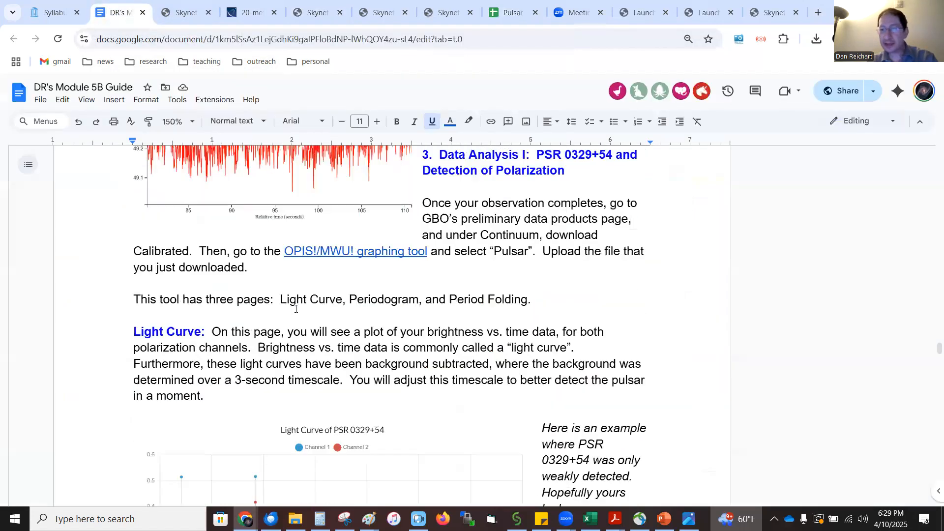
scroll(295, 309, up, 2)
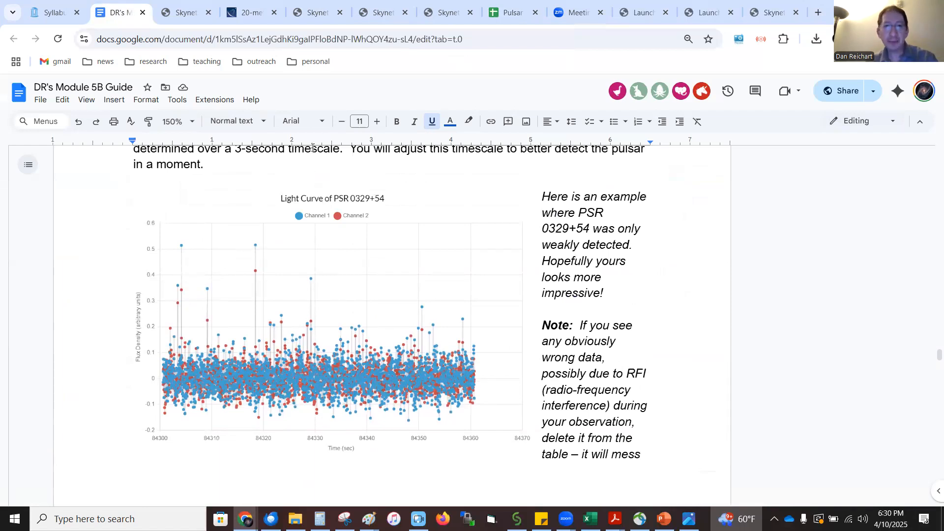
click(314, 12)
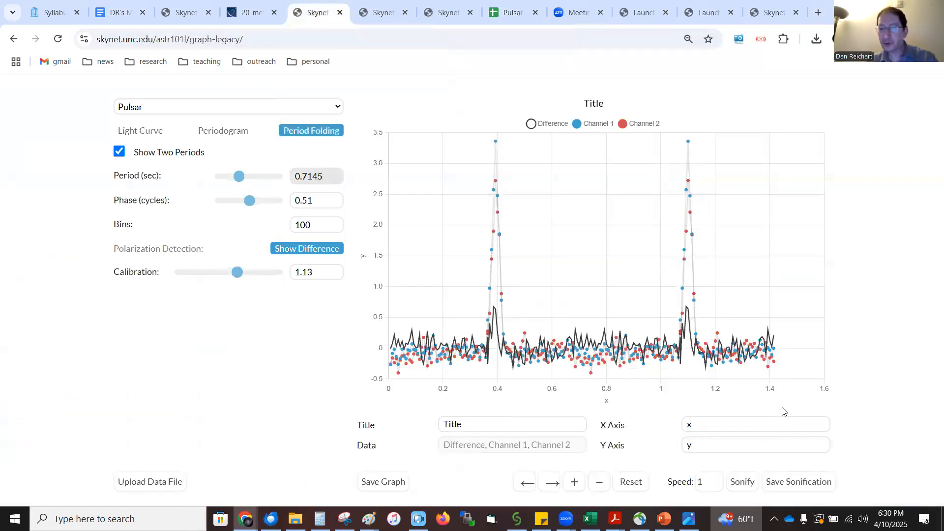